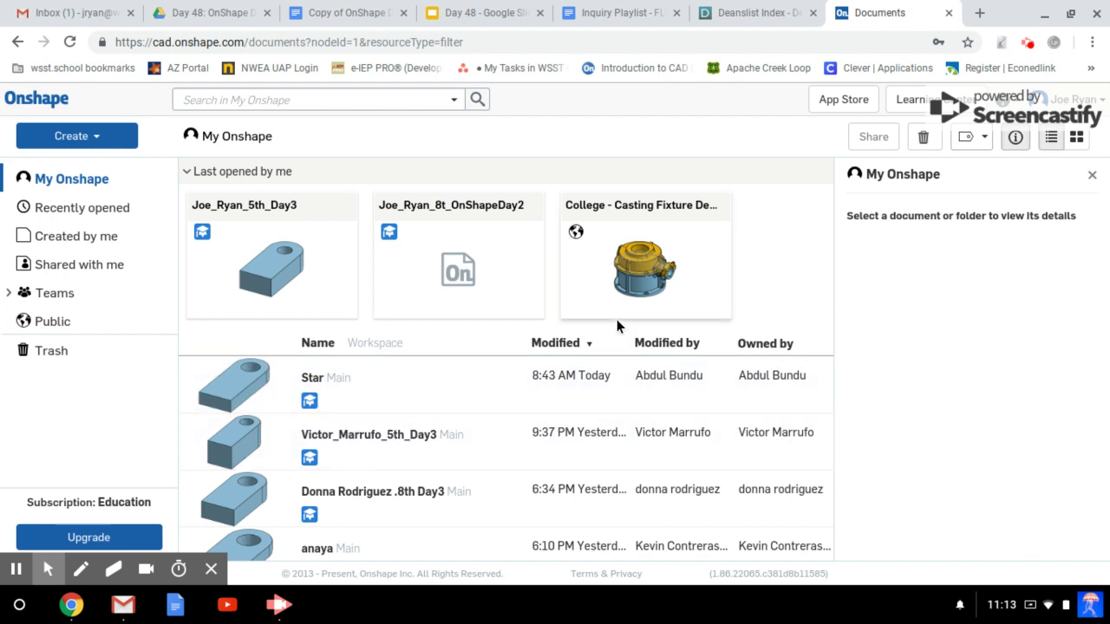
Create a new Onshape document named with the student's name followed by _5th_Day4.
left_click(119, 139)
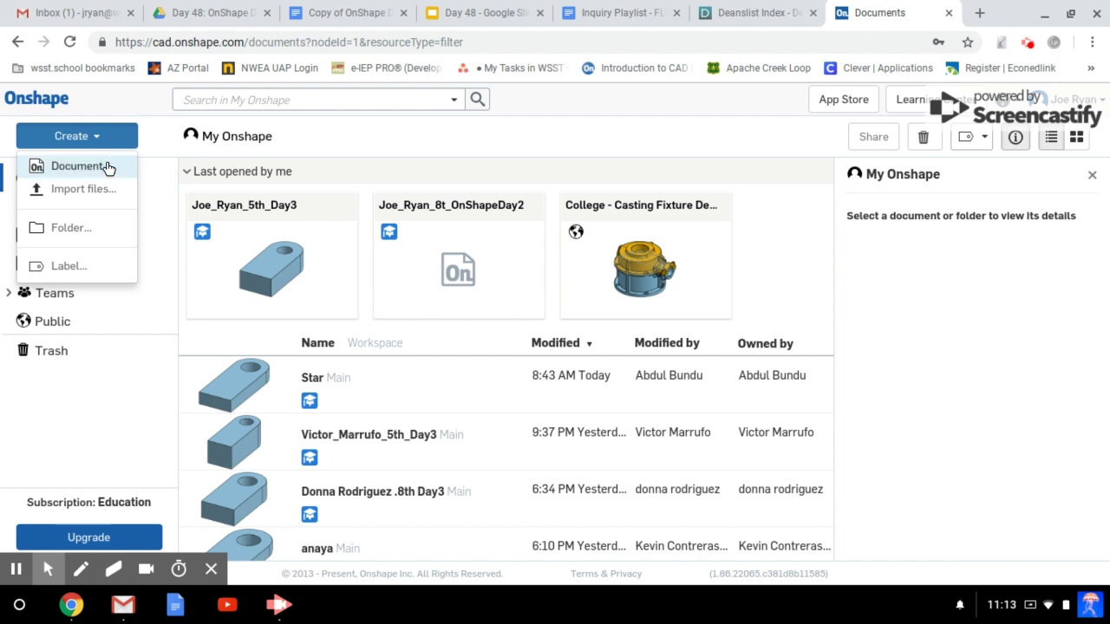
left_click(107, 167)
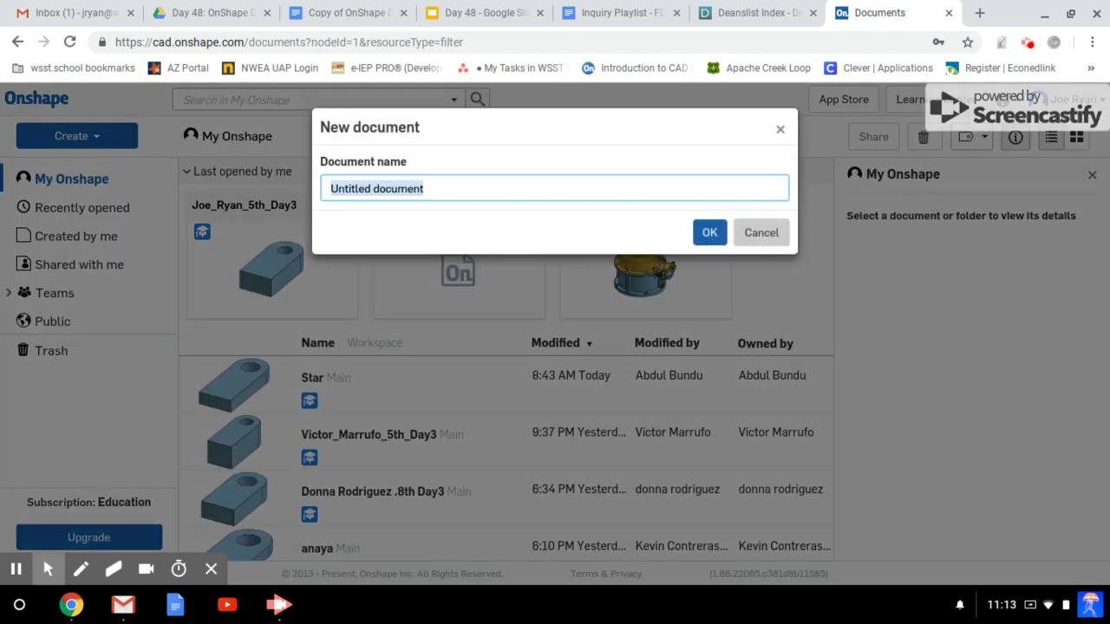
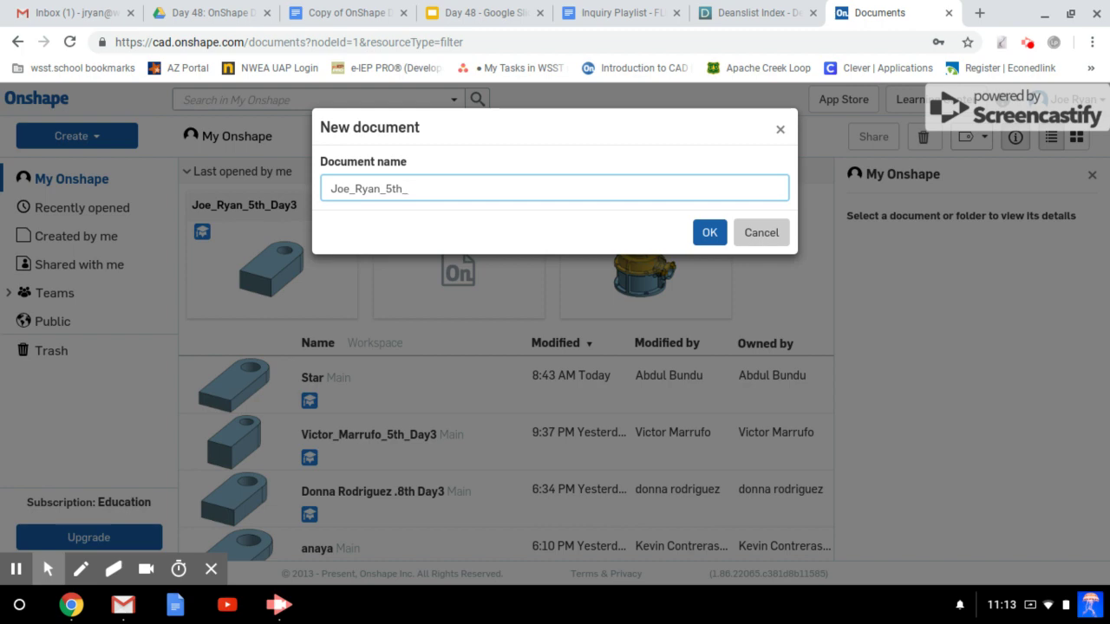
type("Day4")
left_click(706, 231)
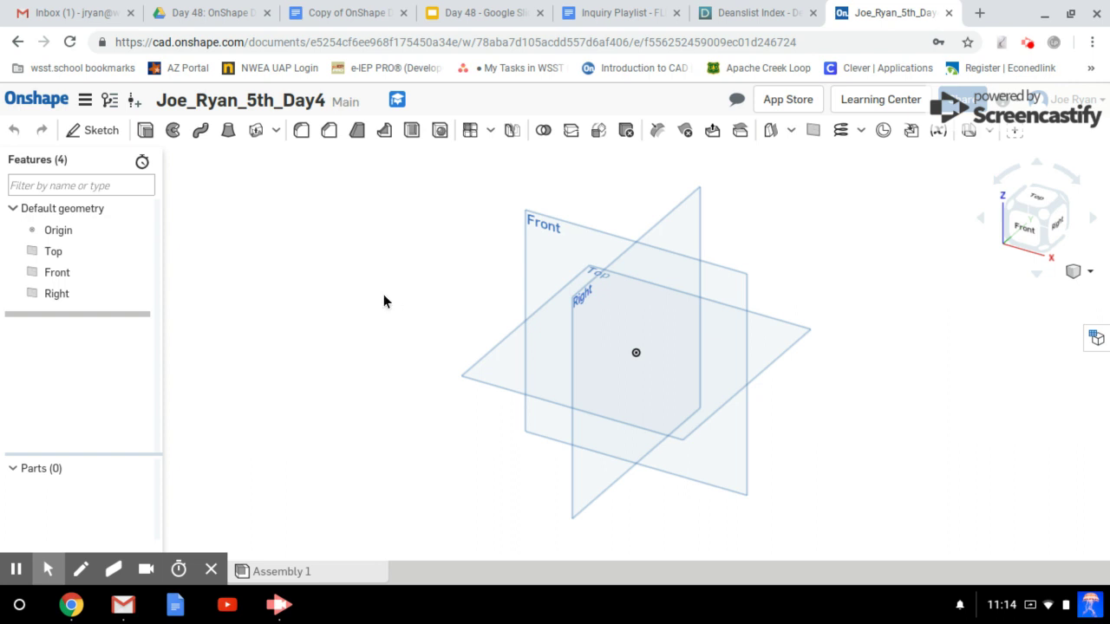
Start Sketch 1 on the Front plane and view it head-on, zoomed in.
left_click(102, 131)
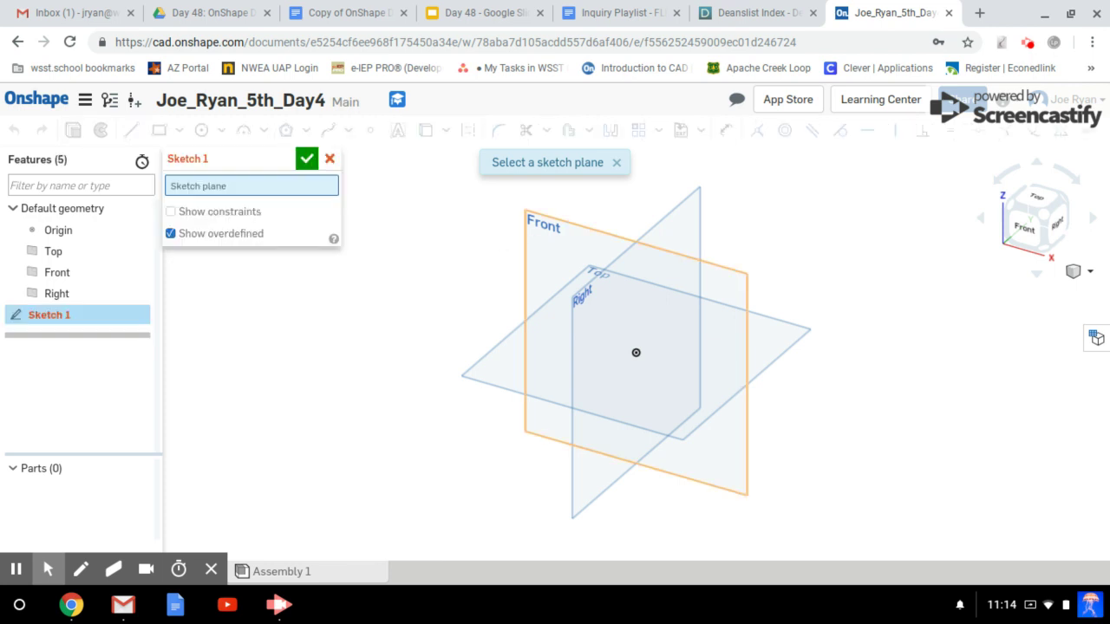
left_click(532, 235)
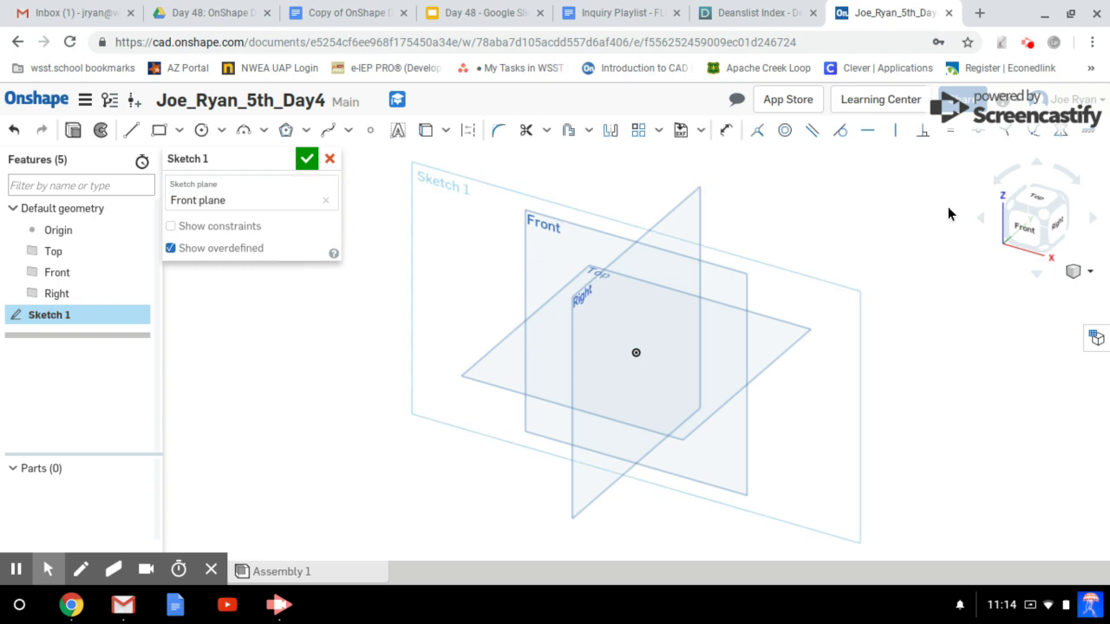
left_click(1027, 229)
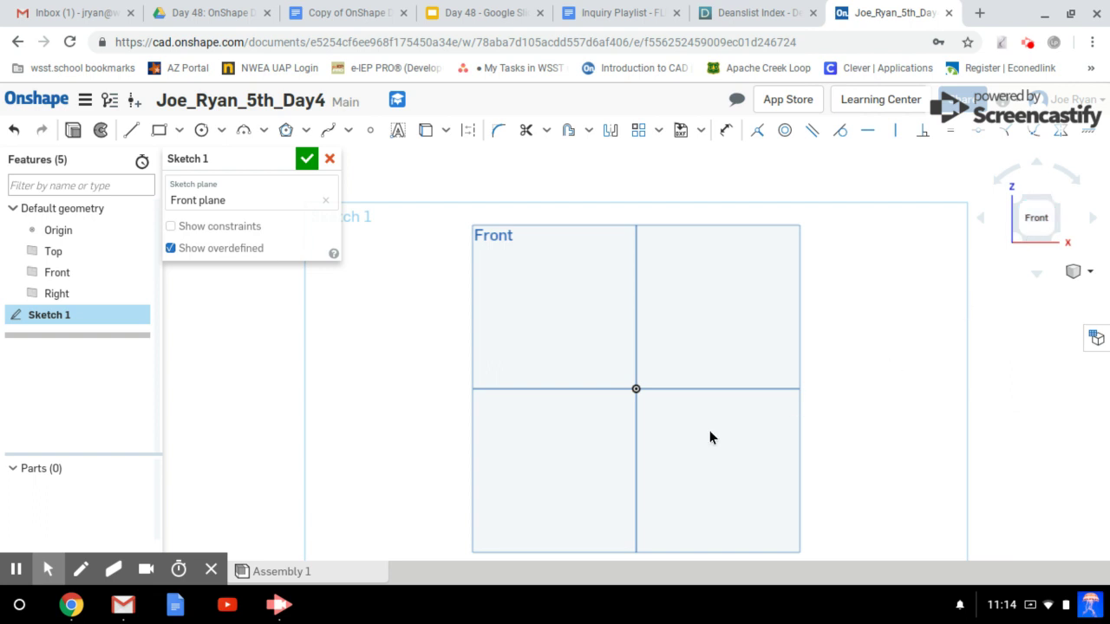
scroll(709, 436, "up", 2)
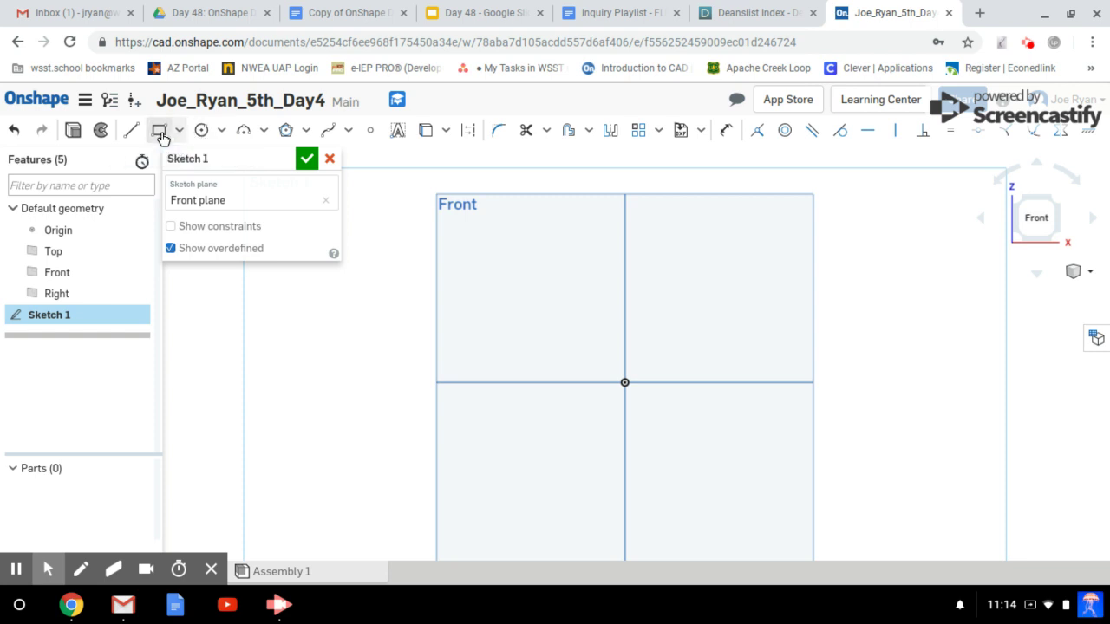
Draw a corner rectangle from the origin extending up and to the right.
left_click(181, 133)
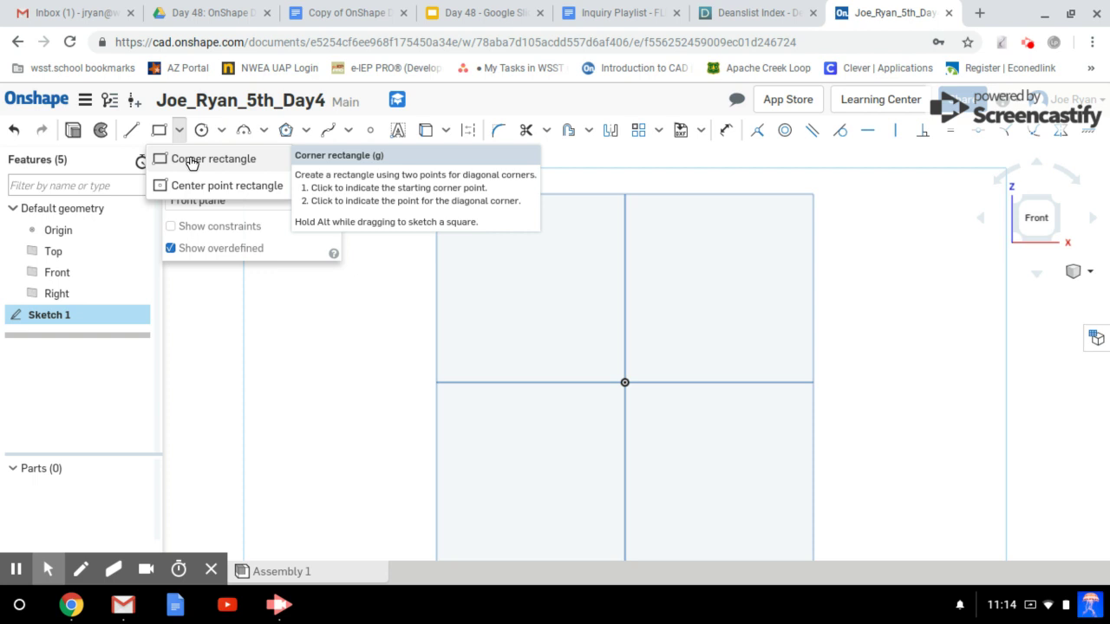
left_click(191, 162)
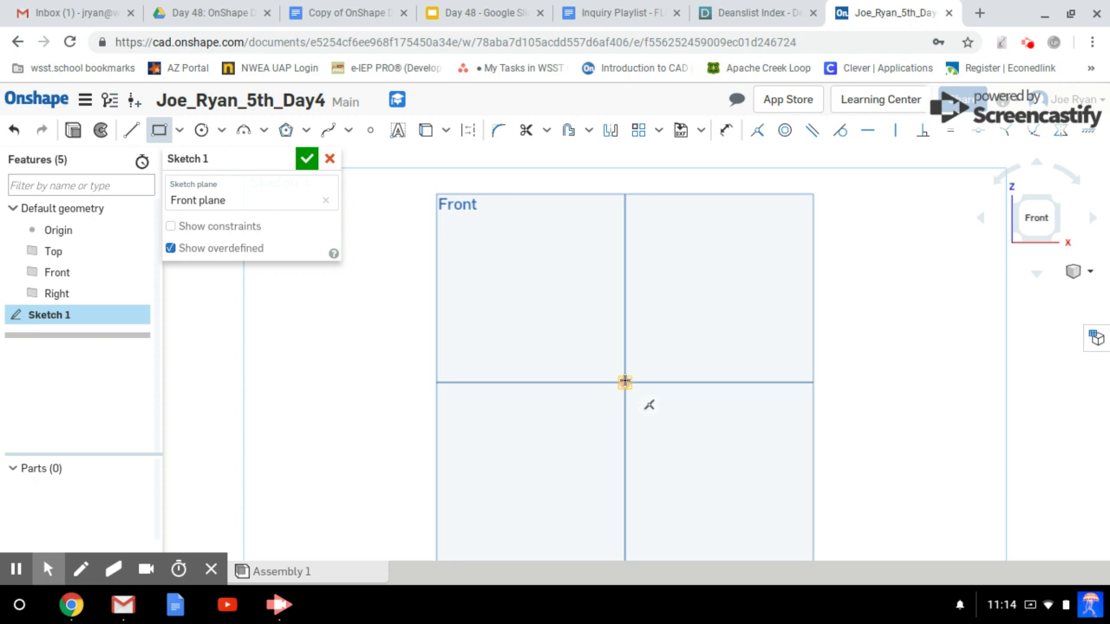
left_click(624, 382)
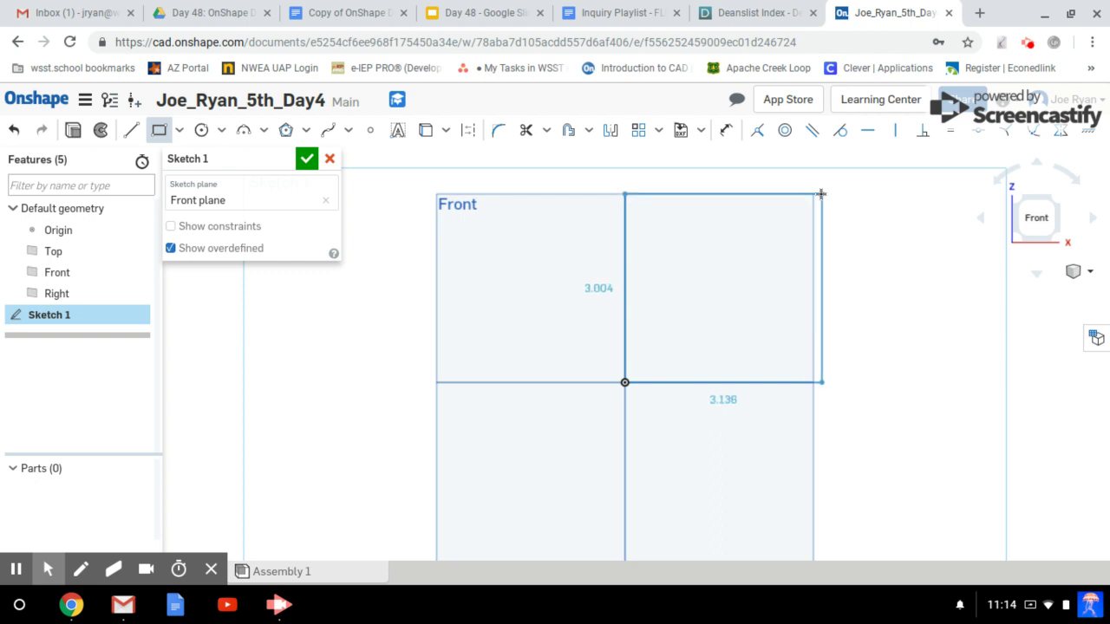
left_click(860, 212)
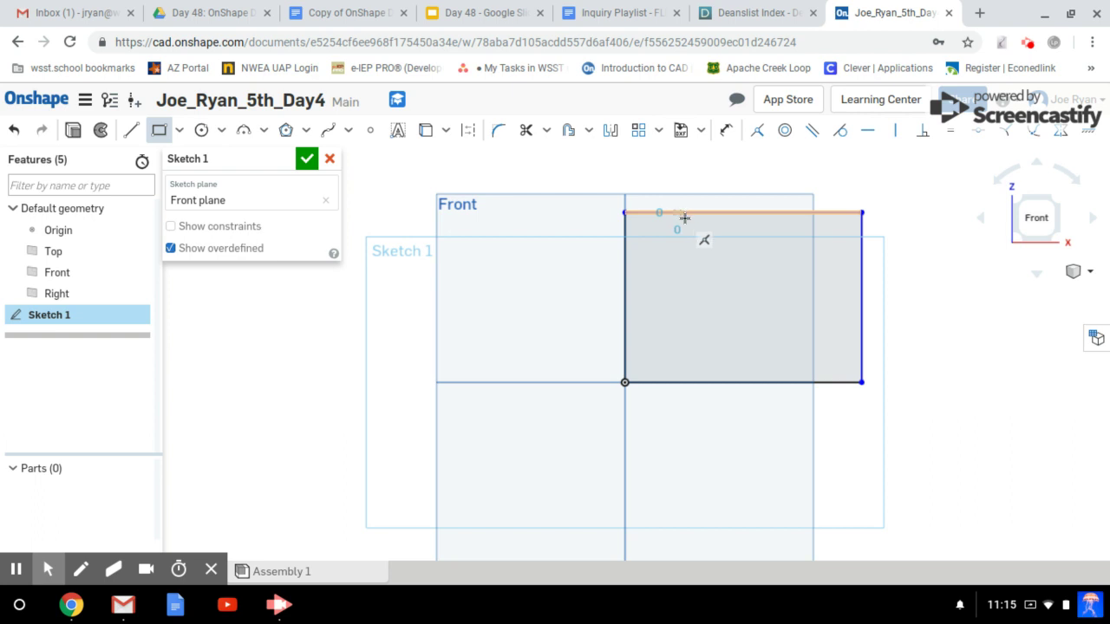
Draw a smaller notch rectangle hanging down from the outer rectangle's top edge.
left_click(674, 212)
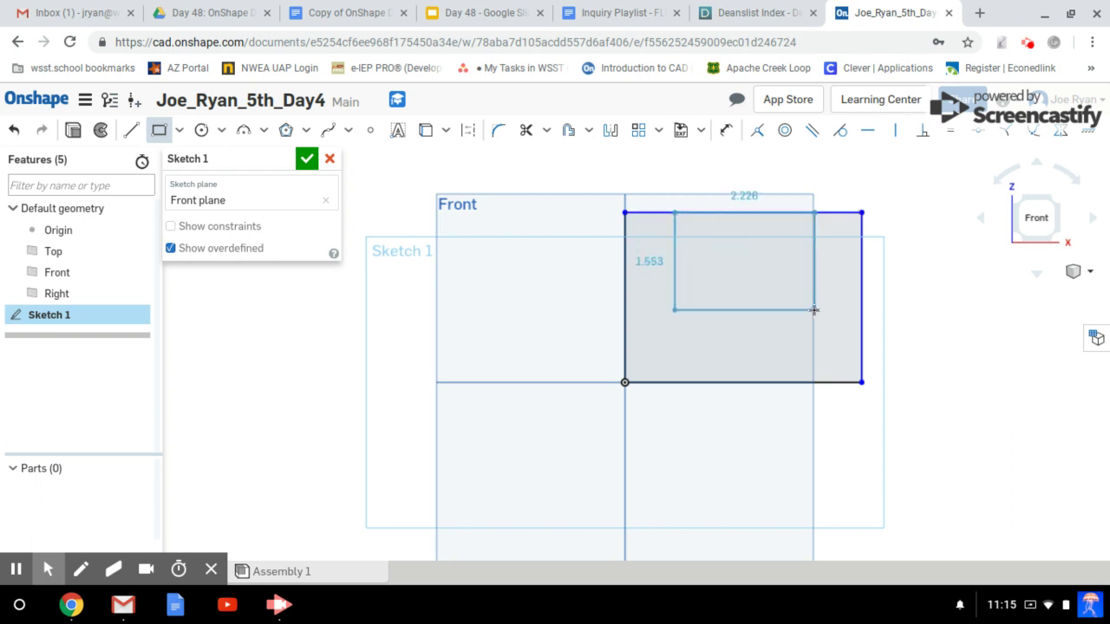
left_click(813, 310)
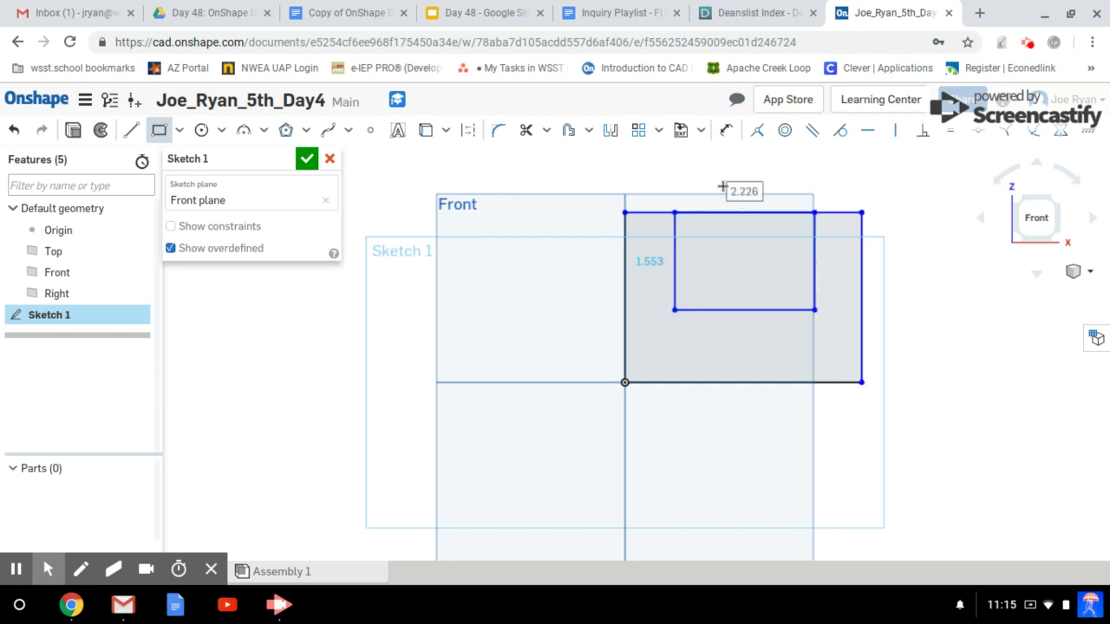
key("Escape")
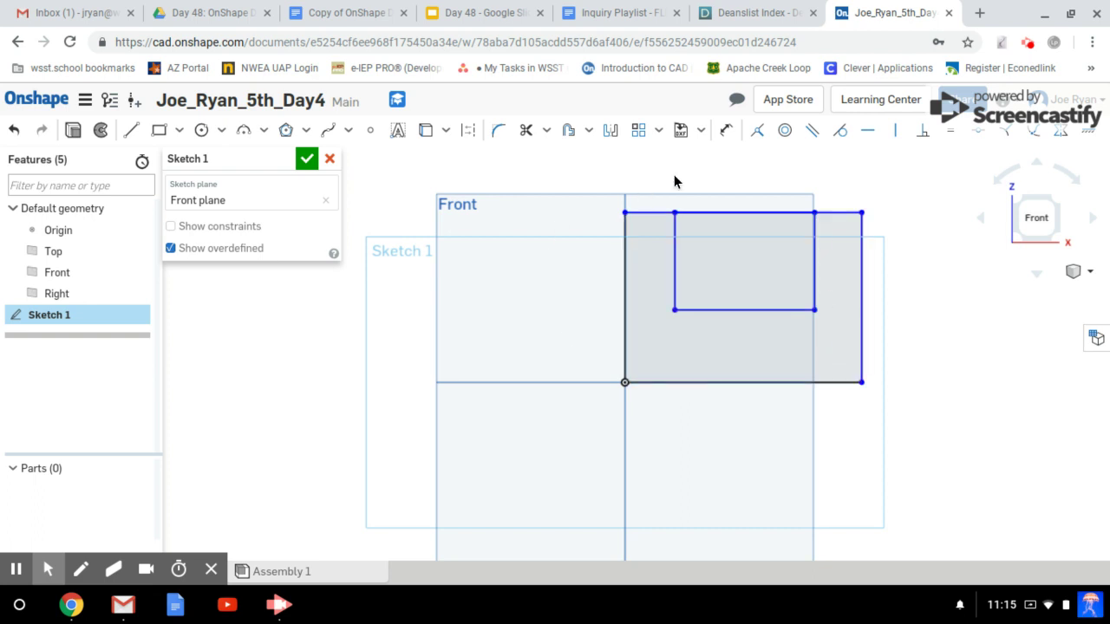
left_click(710, 212)
Trim away the top edge segment spanning the notch.
left_click(526, 132)
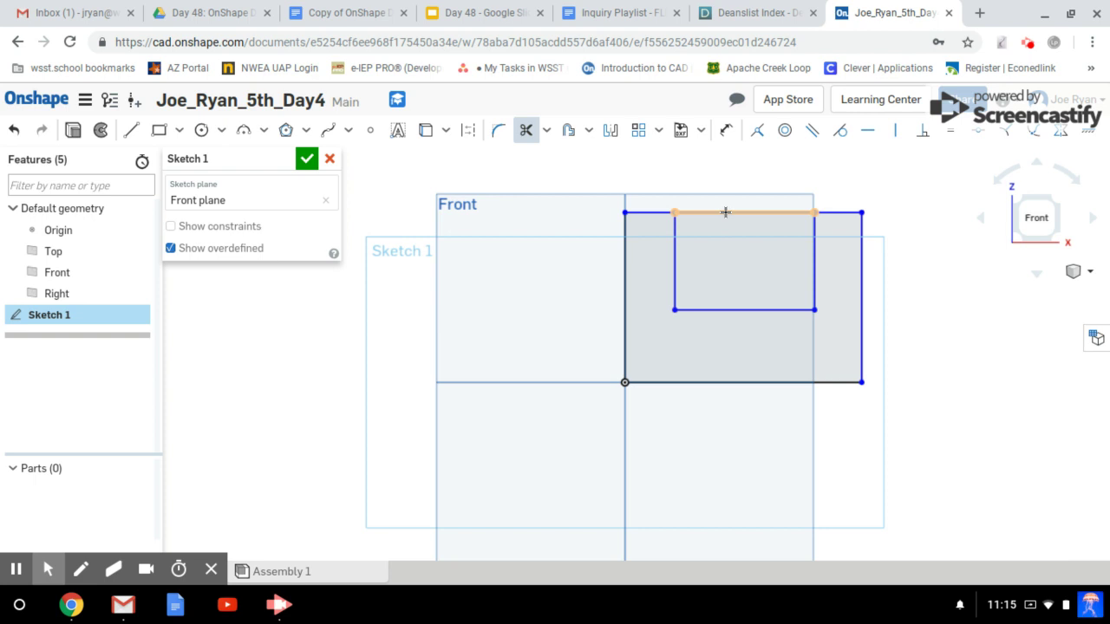
left_click(726, 213)
left_click(738, 213)
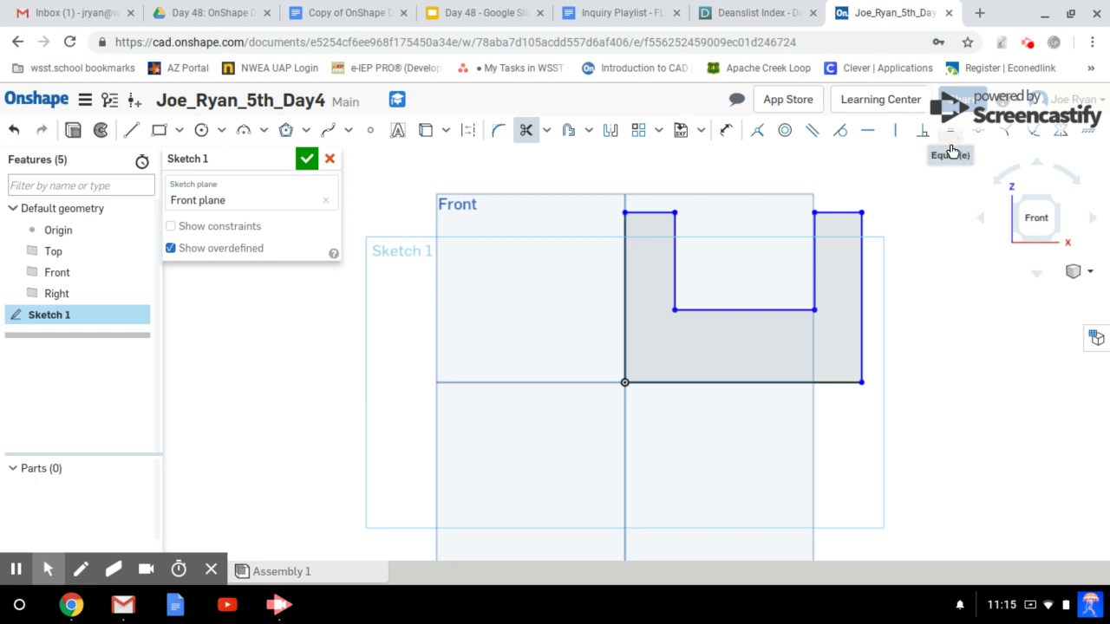
key("Escape")
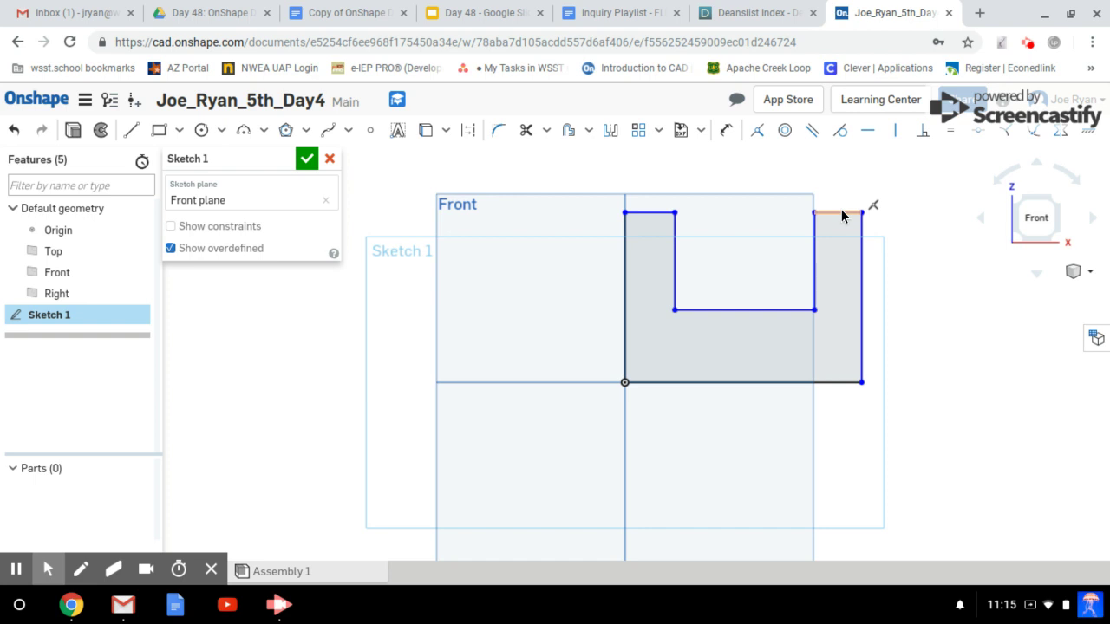
Drag the top-right corner outward to widen the right upright, then select both upright top edges.
left_click(653, 212)
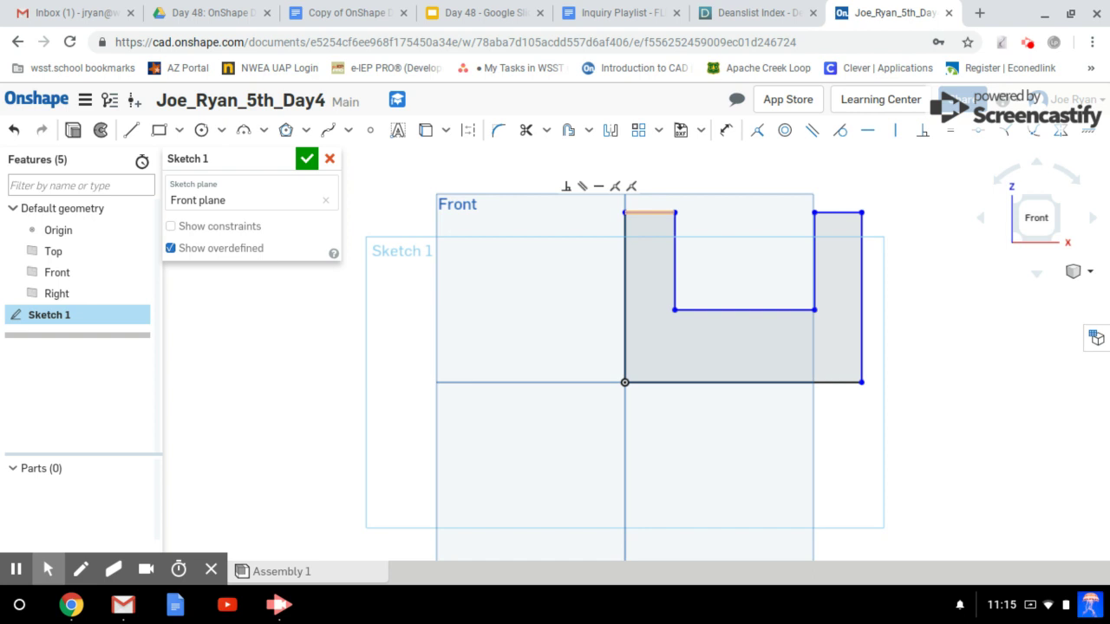
left_click(859, 214)
left_click_drag(859, 214, 893, 215)
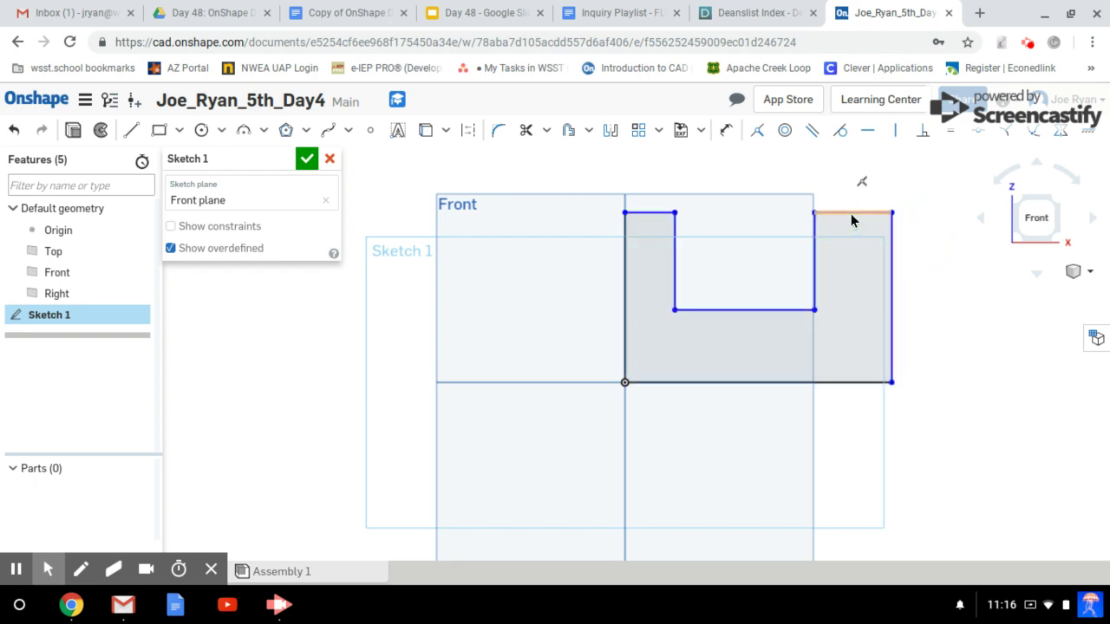
left_click(851, 221)
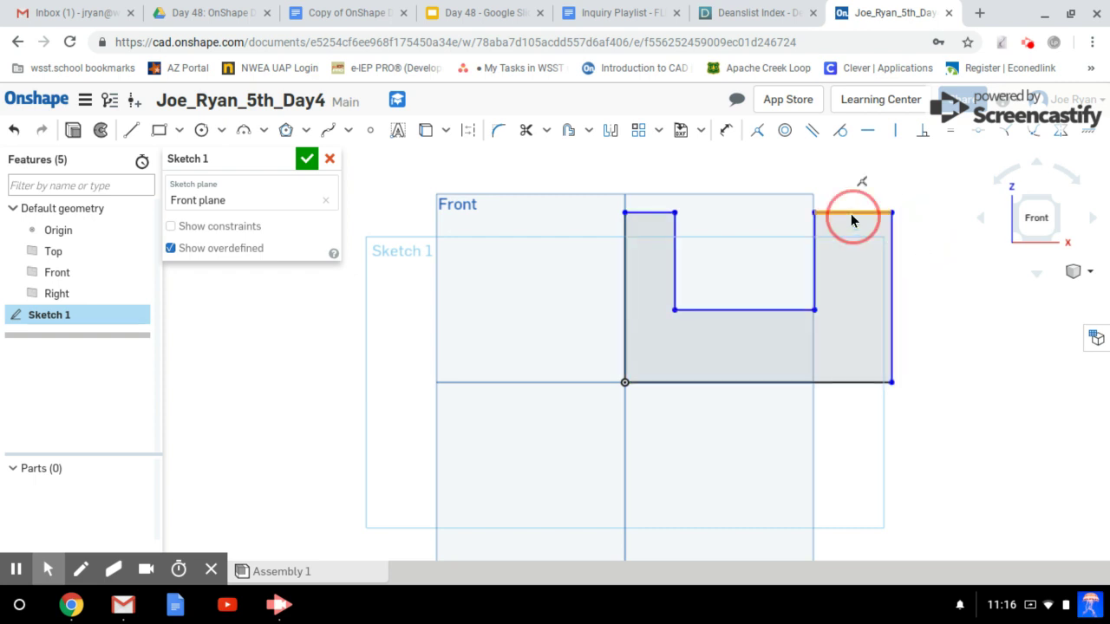
left_click(647, 215)
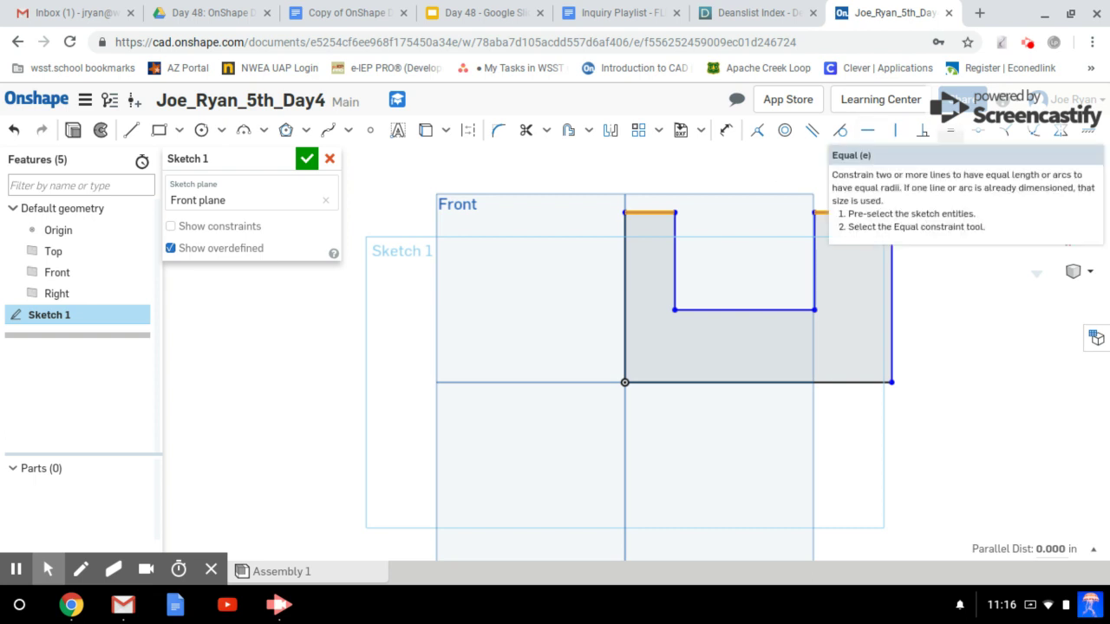
Apply an Equal constraint to both top edges and adjust vertices to centre the notch.
left_click(950, 133)
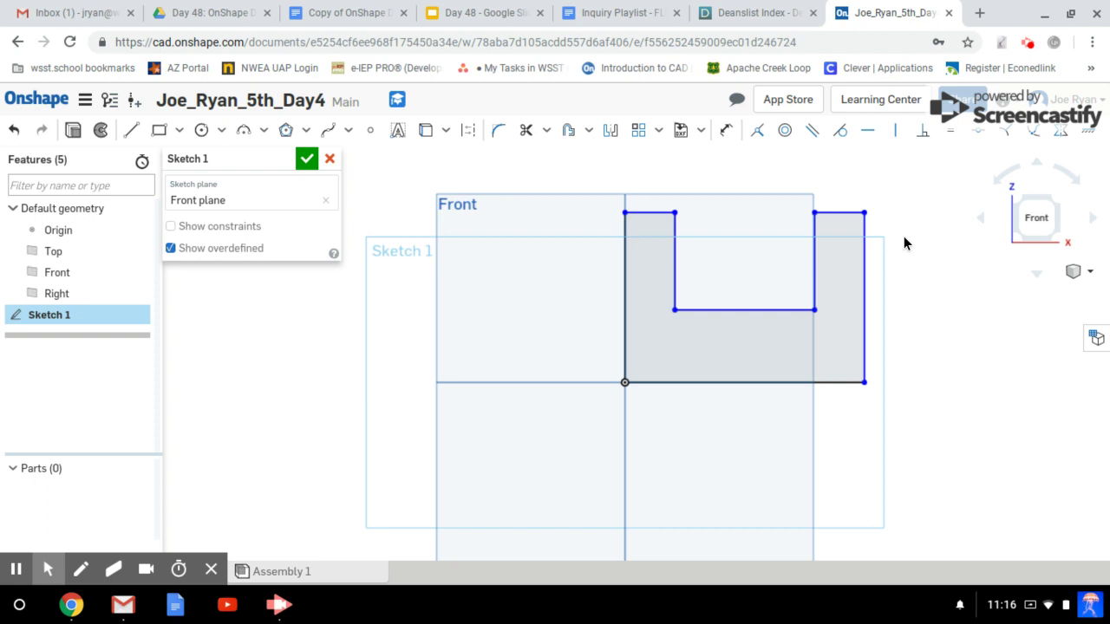
mouse_move(863, 215)
left_mouse_down()
mouse_move(895, 219)
mouse_move(864, 214)
left_mouse_up()
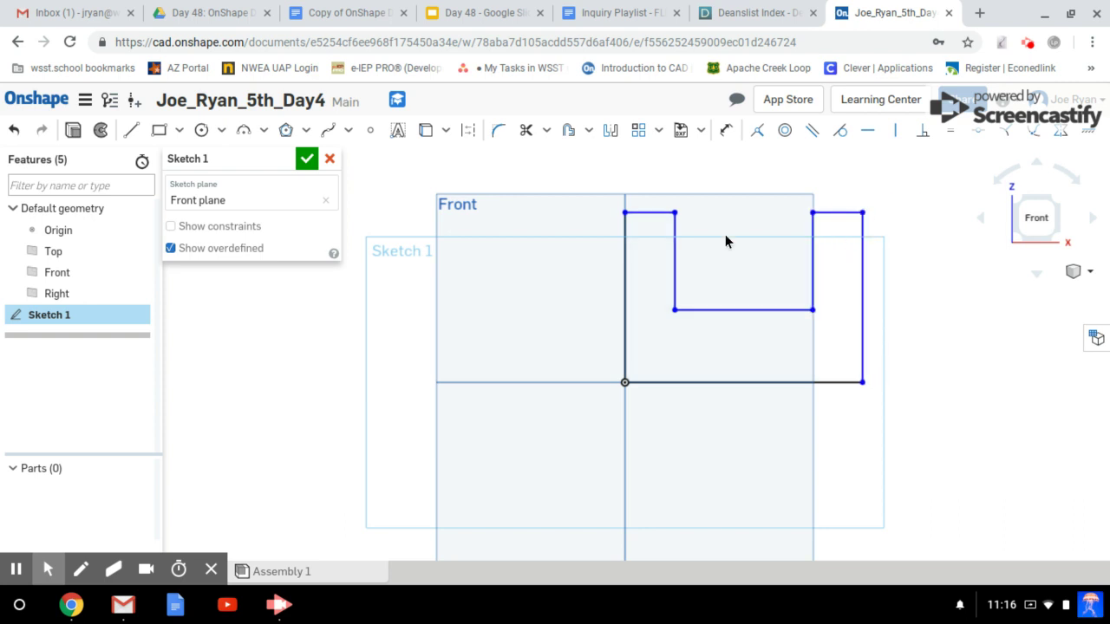
mouse_move(674, 214)
left_mouse_down()
mouse_move(702, 215)
mouse_move(675, 216)
left_mouse_up()
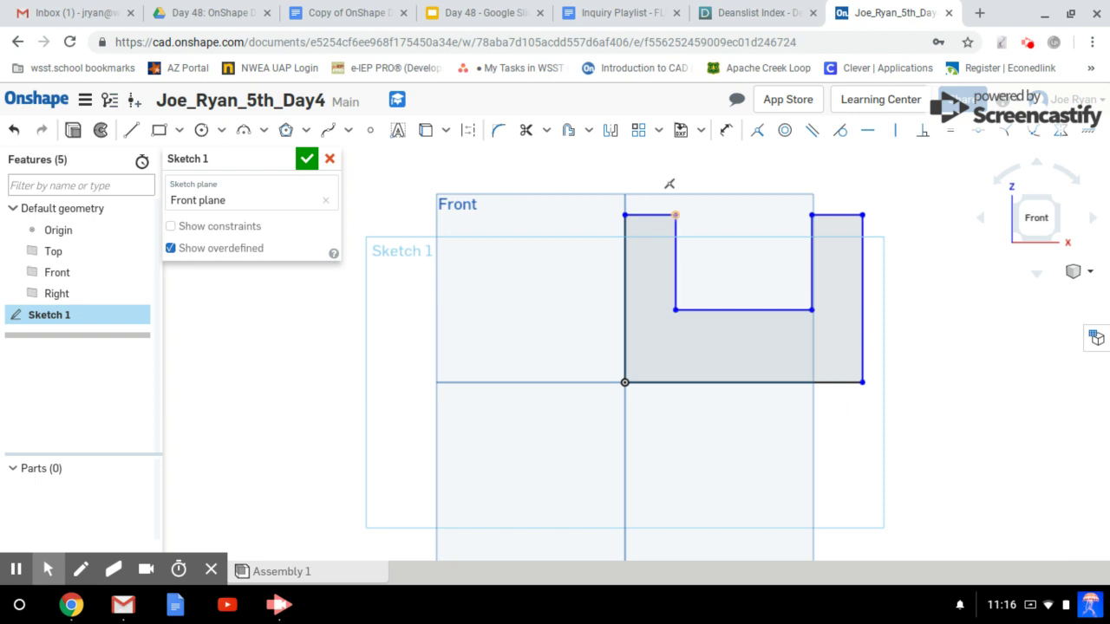
Finish Sketch 1 and extrude the U profile 3.44 in deep into Part 1.
left_click(305, 161)
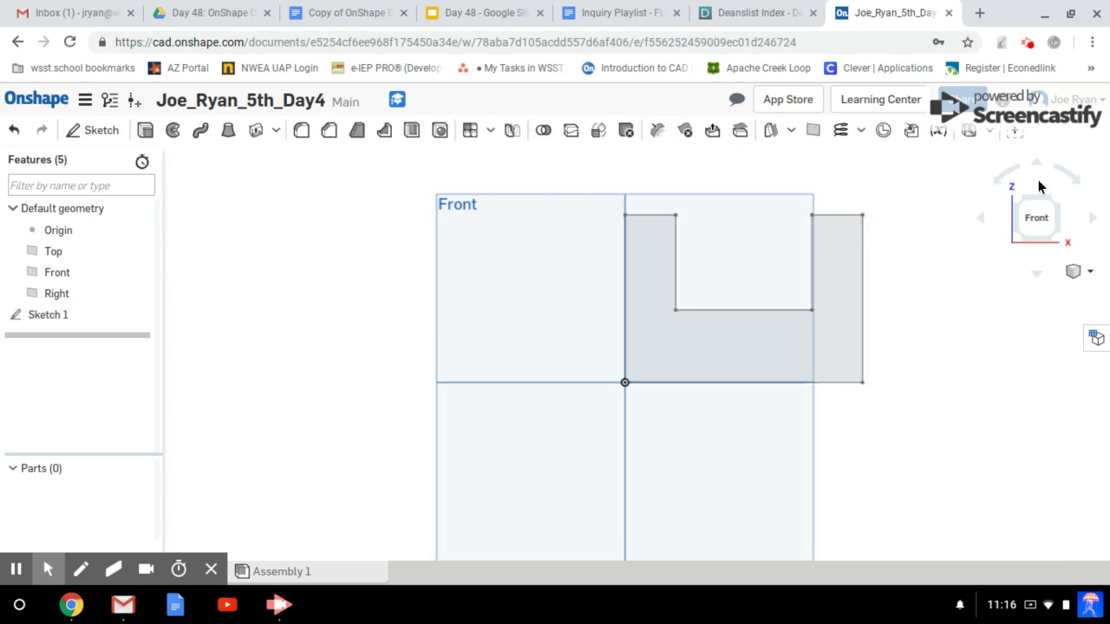
left_click(1055, 202)
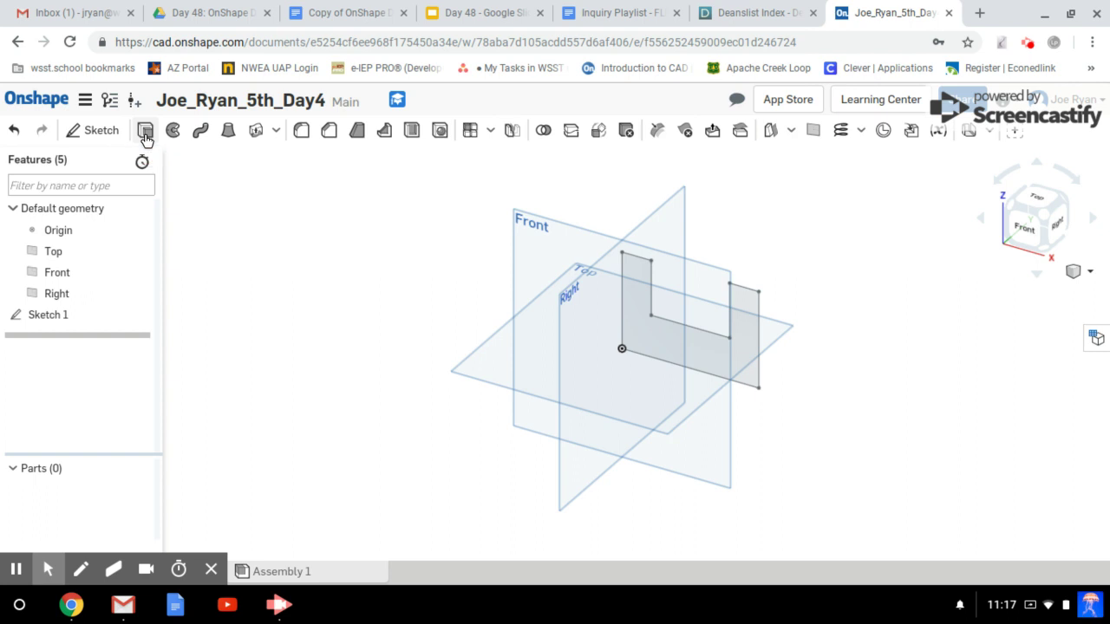
left_click(146, 135)
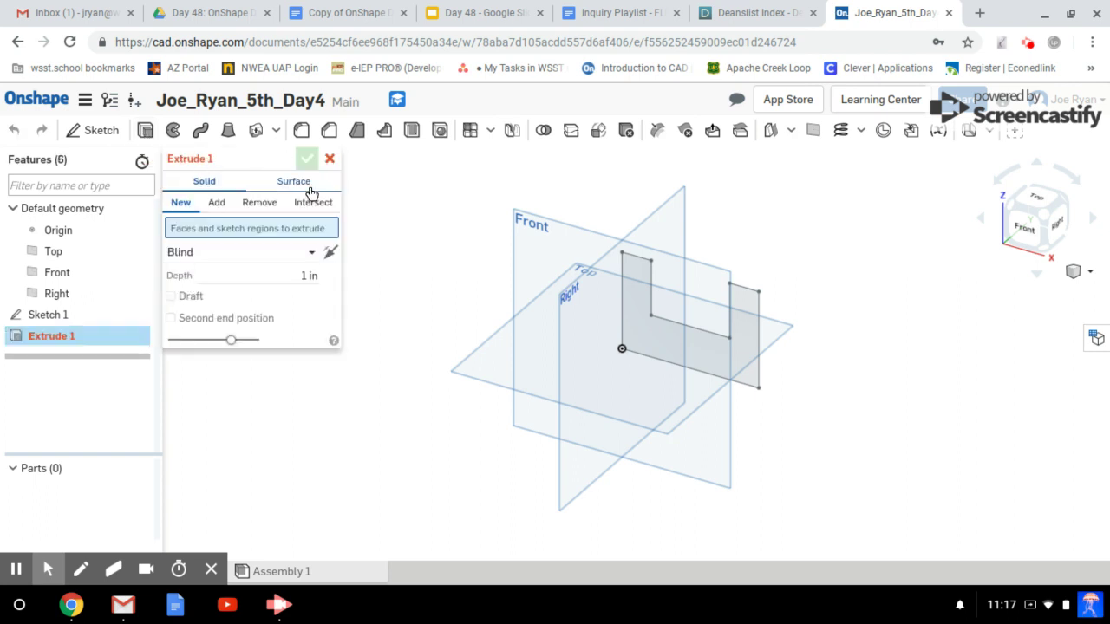
left_click(639, 282)
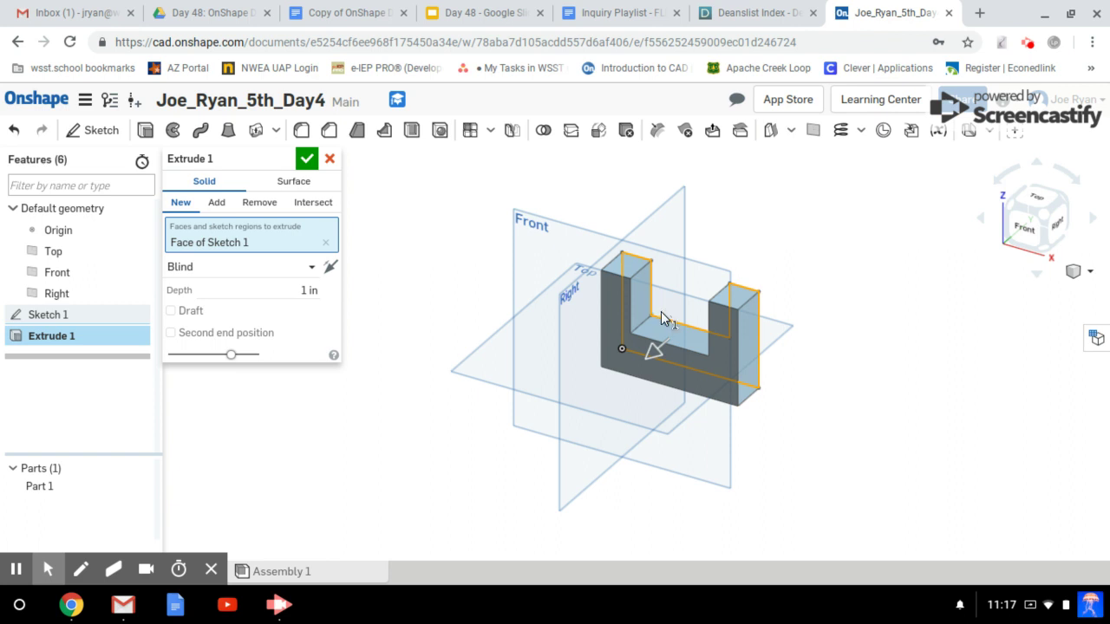
left_click(650, 353)
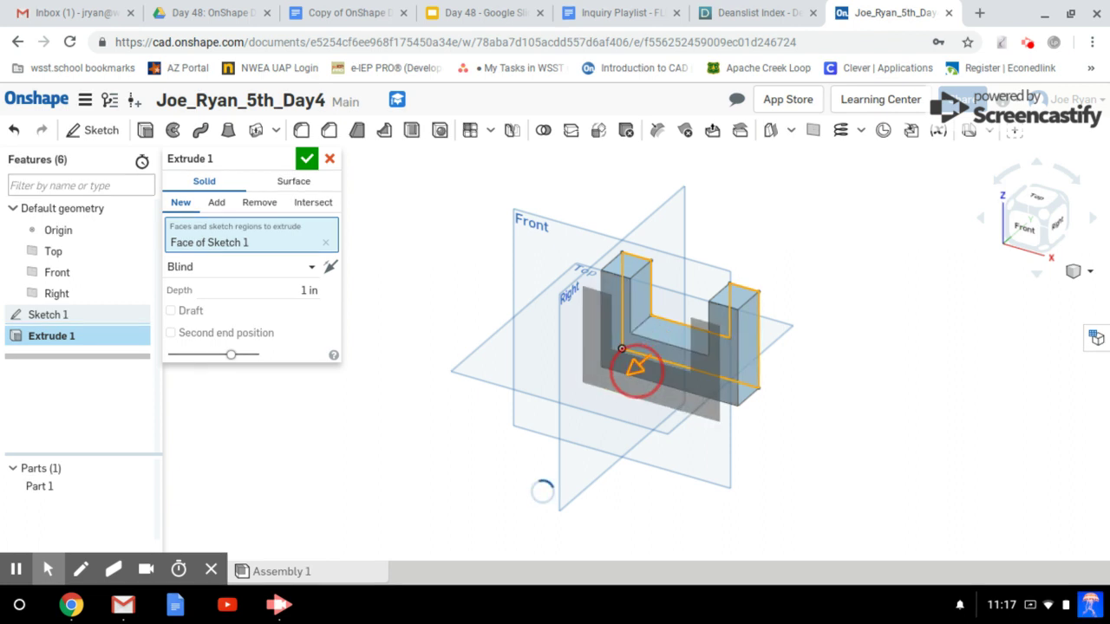
left_click_drag(637, 370, 609, 404)
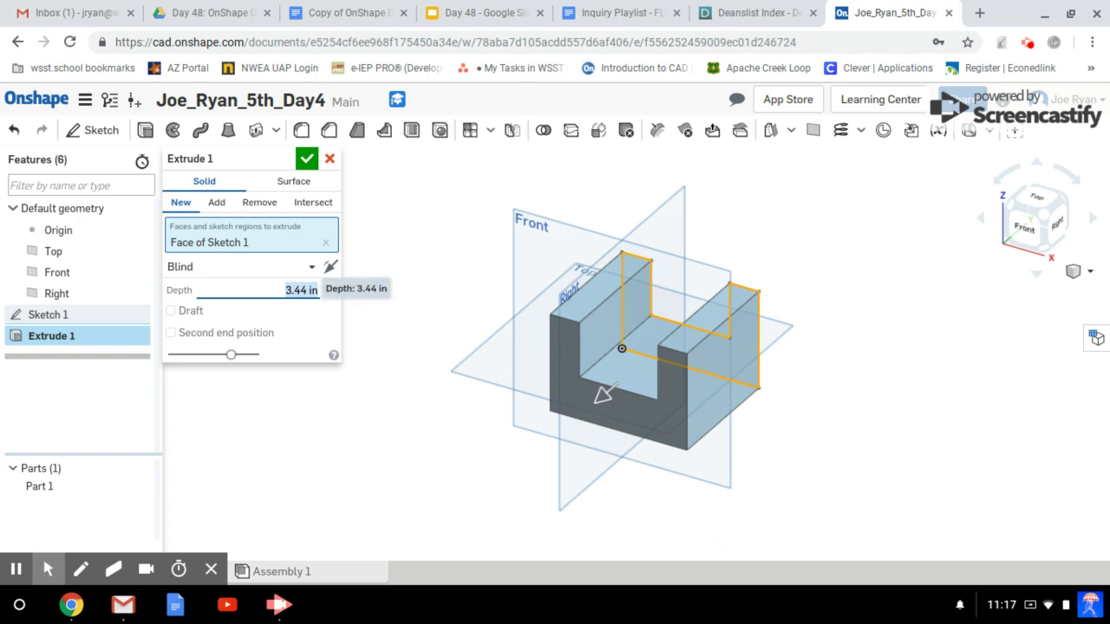
left_click(307, 159)
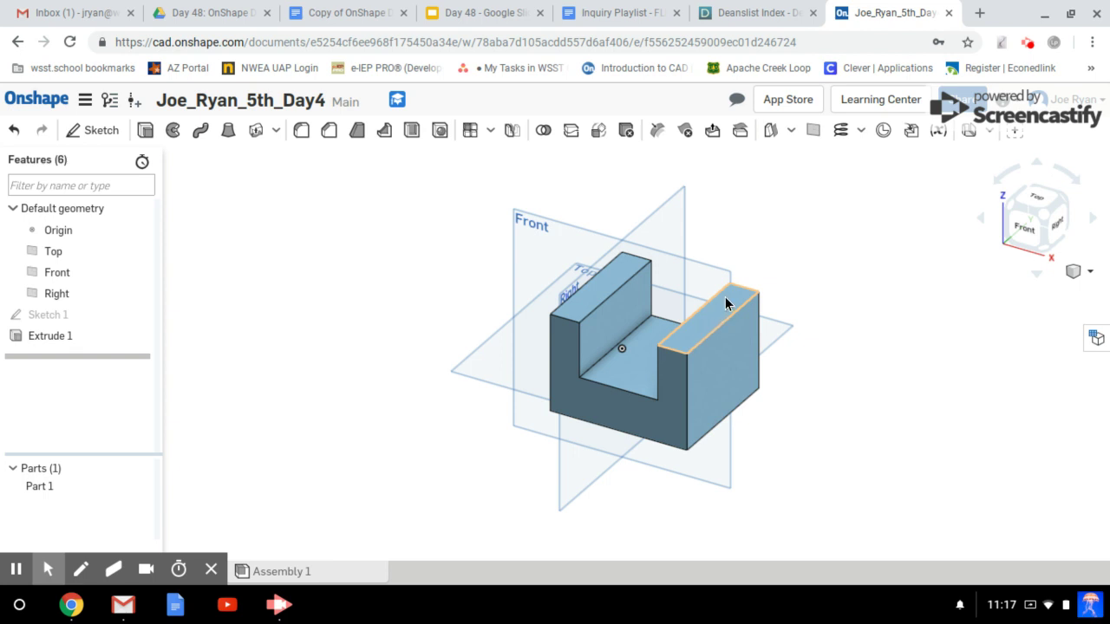
Launch Sketch 2 from the toolbar's Sketch button.
left_click(99, 132)
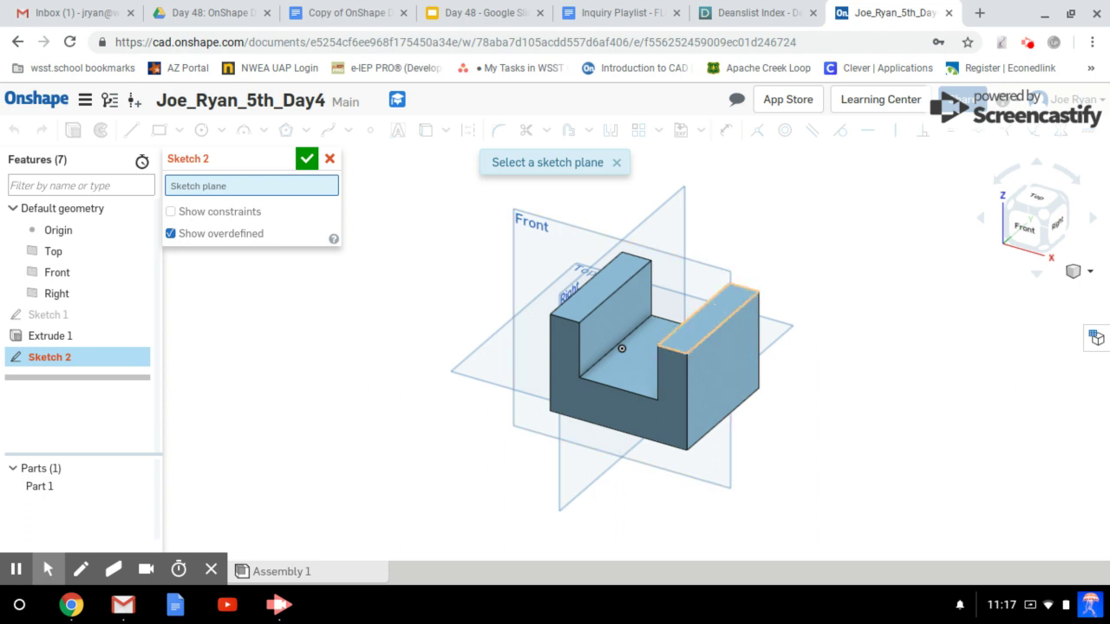
Place Sketch 2 on the right upright's top face and view the part from the top.
left_click(716, 311)
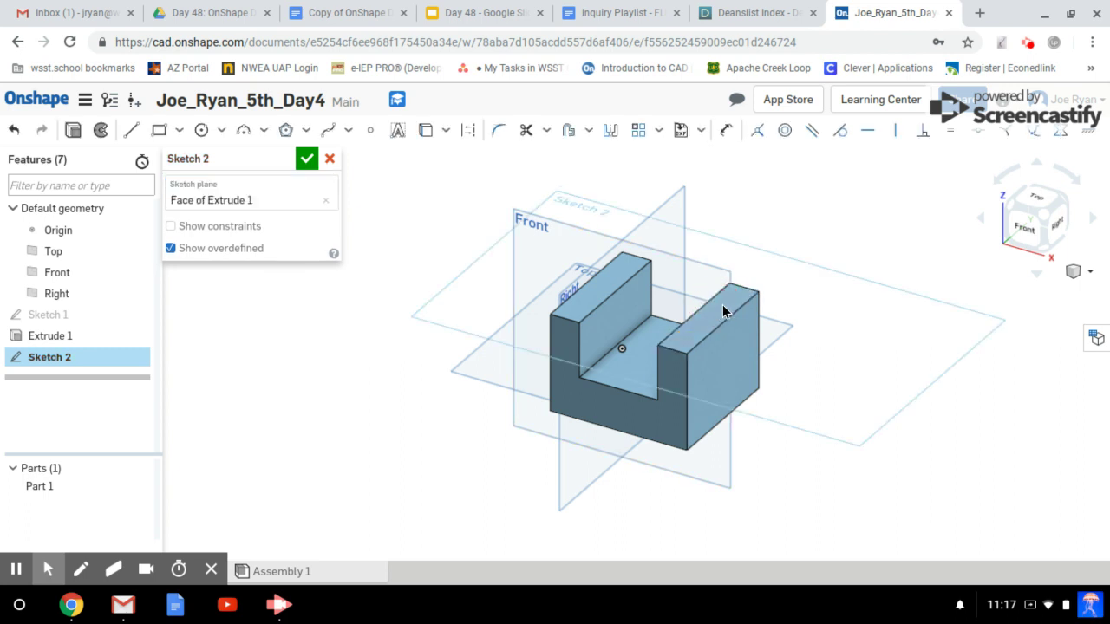
left_click(784, 457)
mouse_move(784, 456)
right_mouse_down()
mouse_move(812, 416)
mouse_move(794, 430)
mouse_move(792, 413)
mouse_move(779, 451)
right_mouse_up()
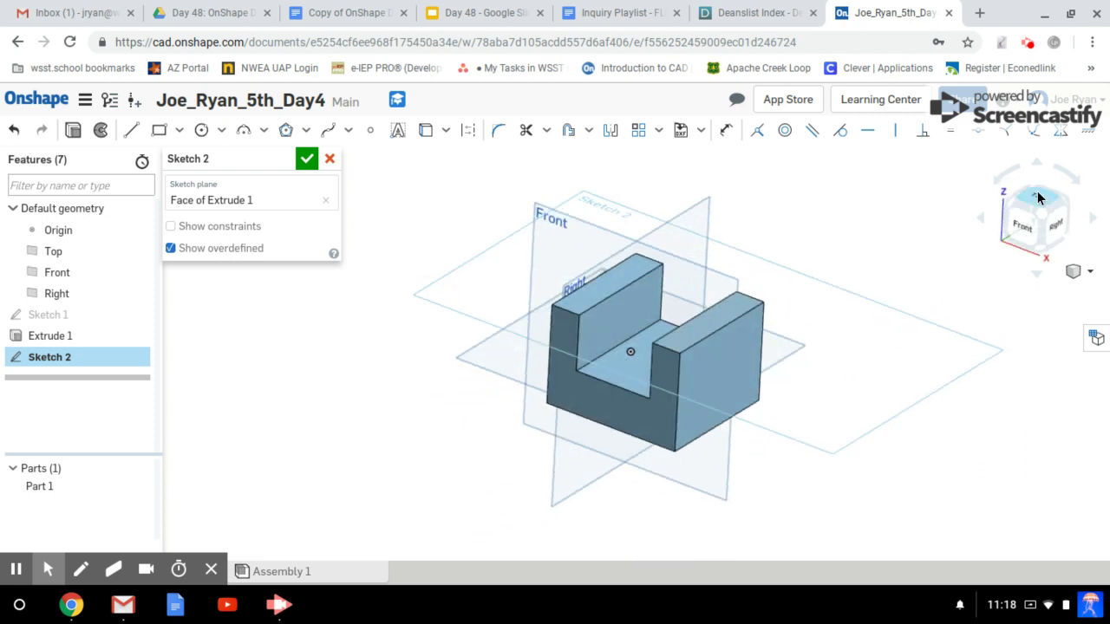
left_click(1039, 197)
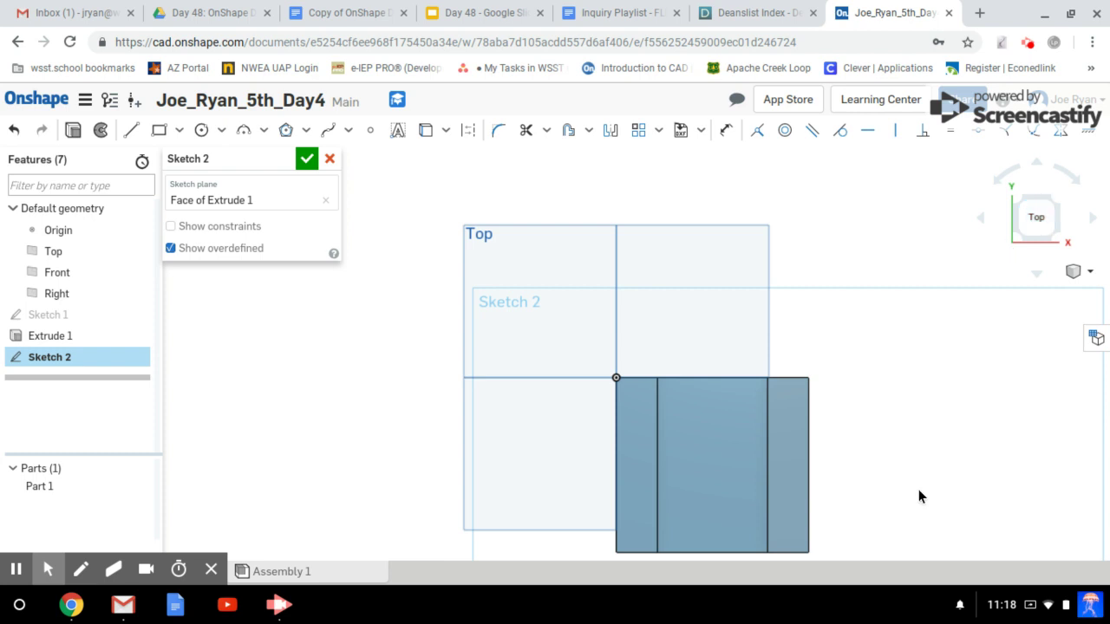
left_click(1059, 237)
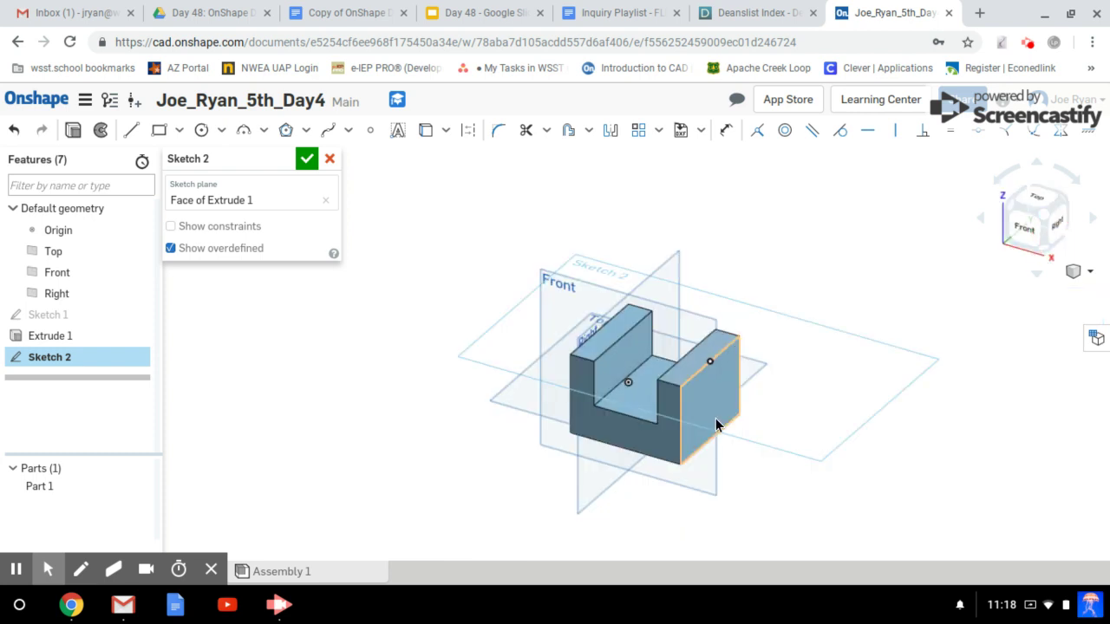
scroll(718, 422, "up", 3)
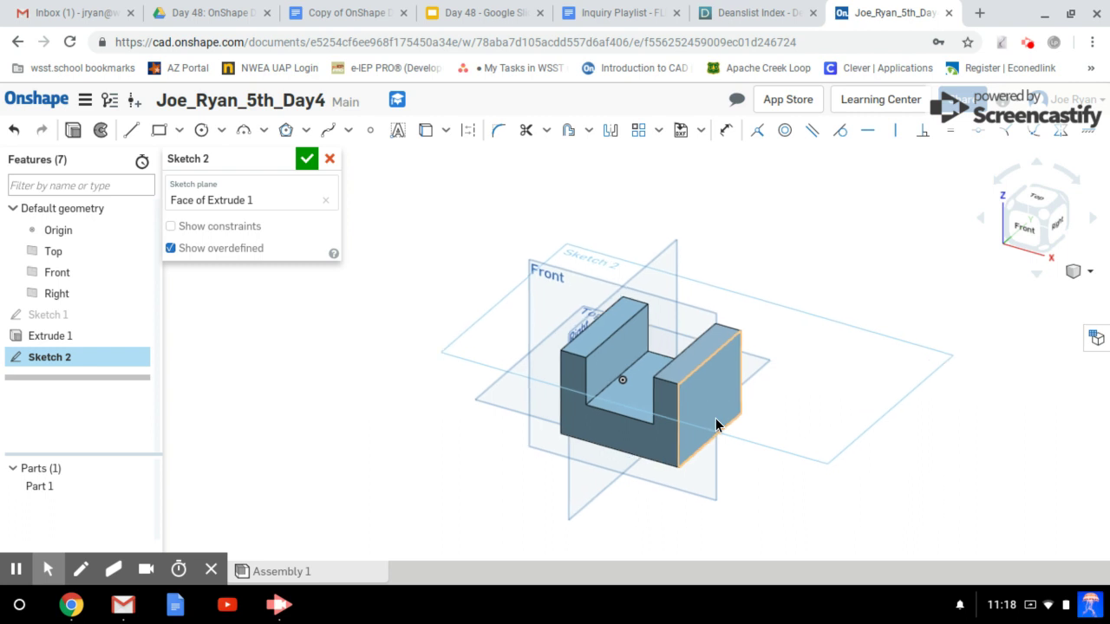
left_click(1035, 201)
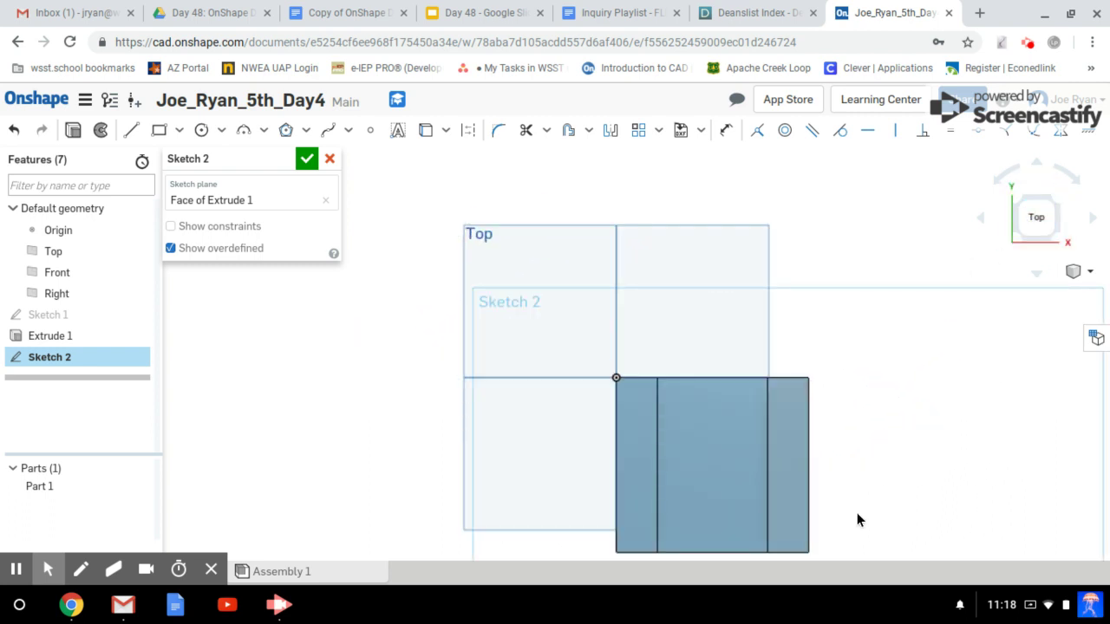
middle_click_drag(856, 519, 780, 391)
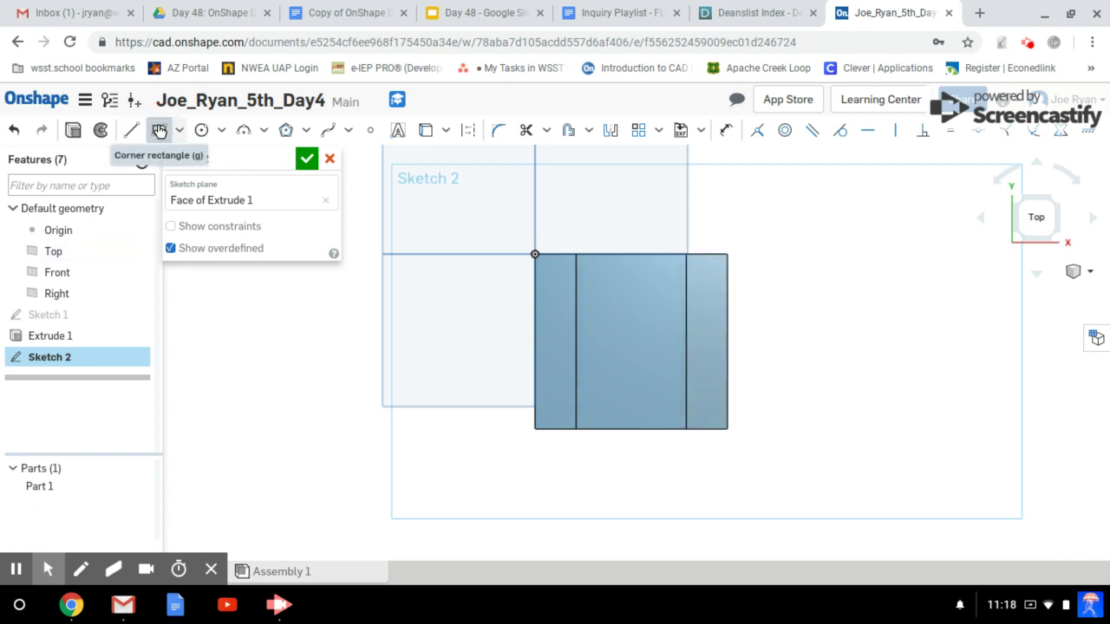
Draw a 0.806 by 1.023 corner rectangle across the right upright's top and close Sketch 2.
left_click(159, 130)
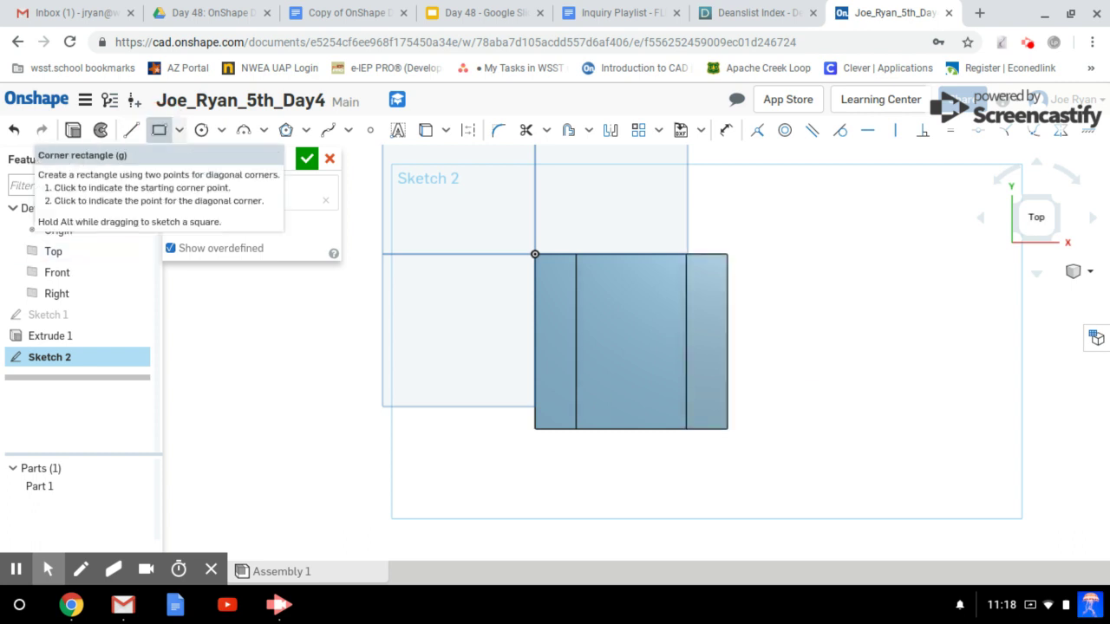
left_click(685, 319)
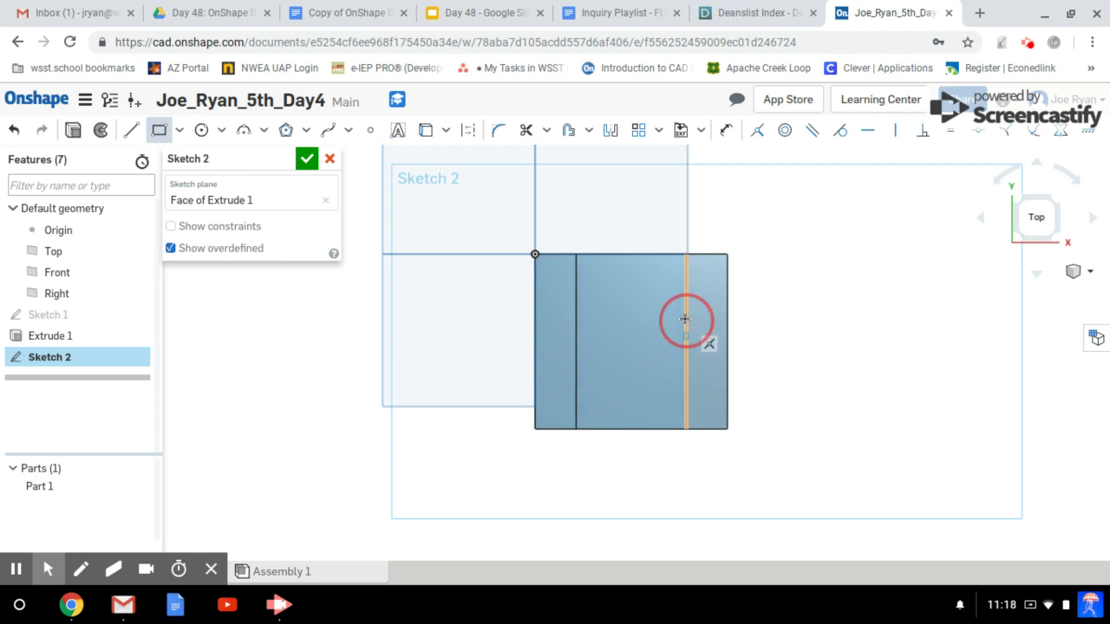
left_click(726, 371)
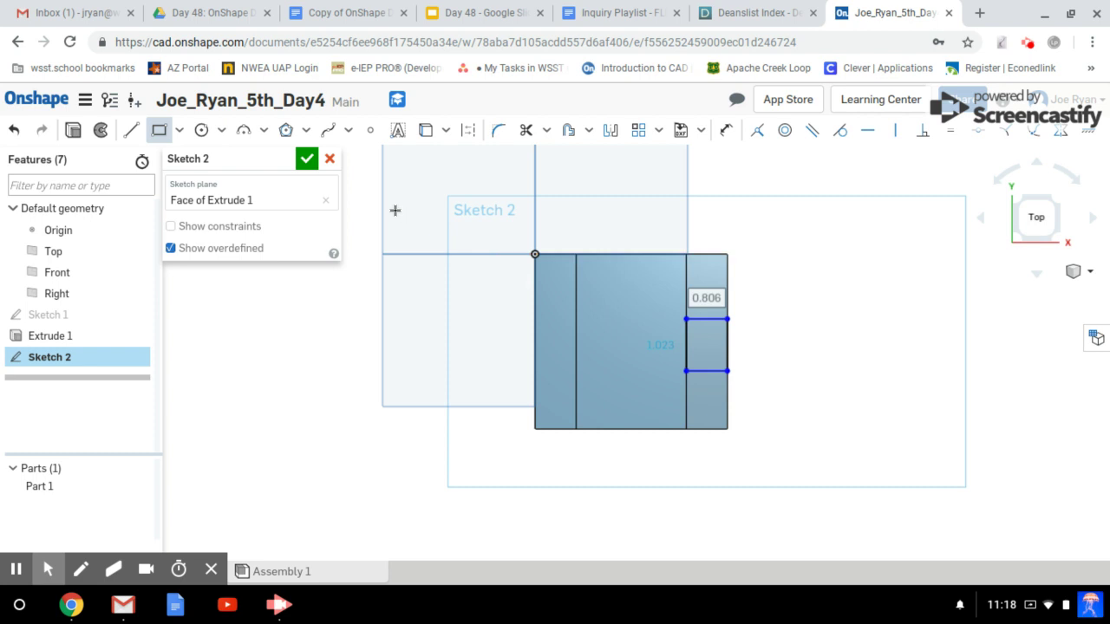
left_click(308, 158)
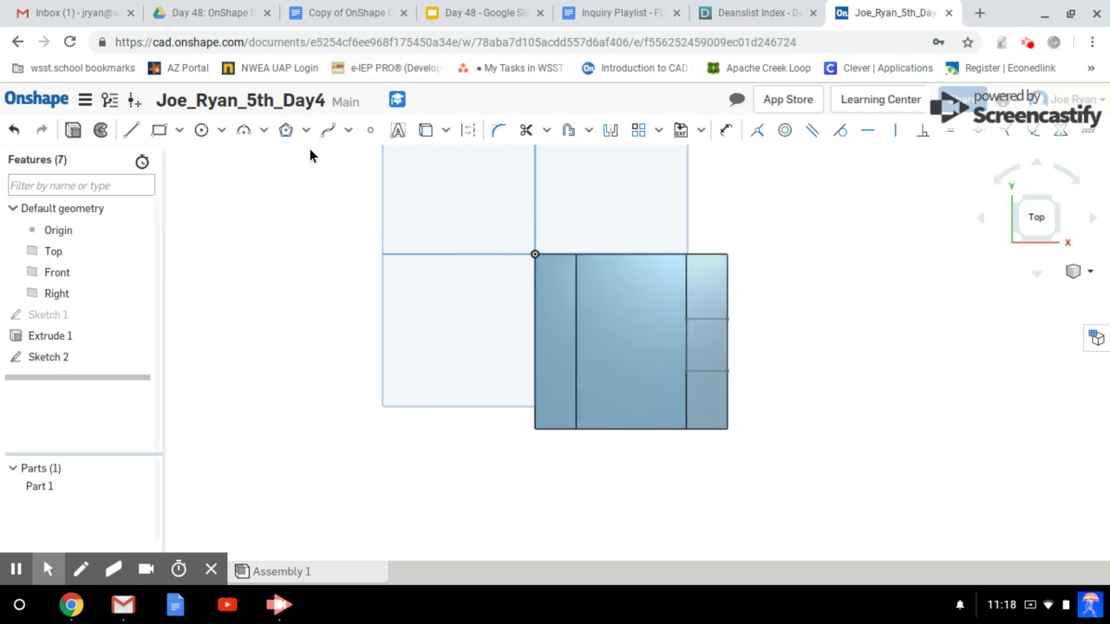
left_click(402, 372)
right_click_drag(403, 372, 375, 320)
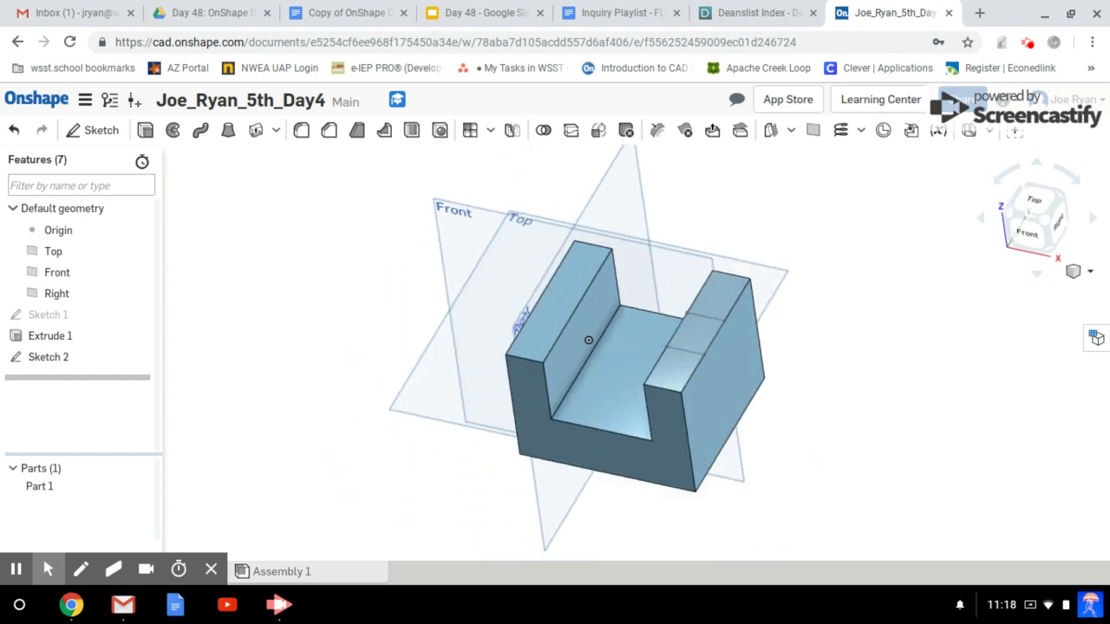
Extrude Sketch 2's rectangle as a Remove cut 1 in deep into the right upright.
left_click(146, 132)
left_click(690, 325)
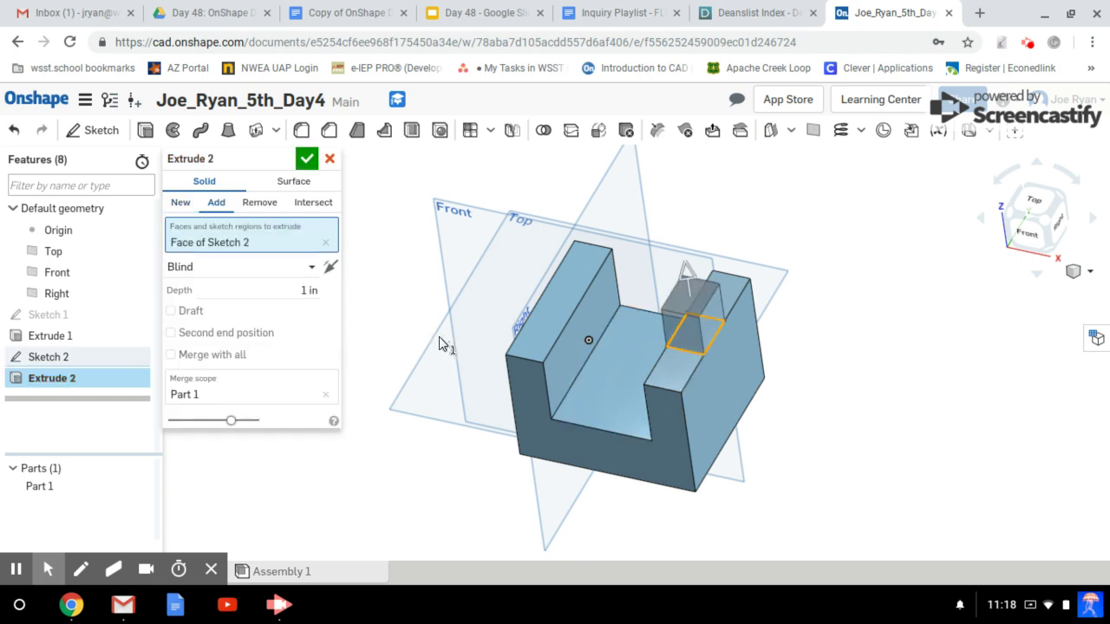
left_click(260, 204)
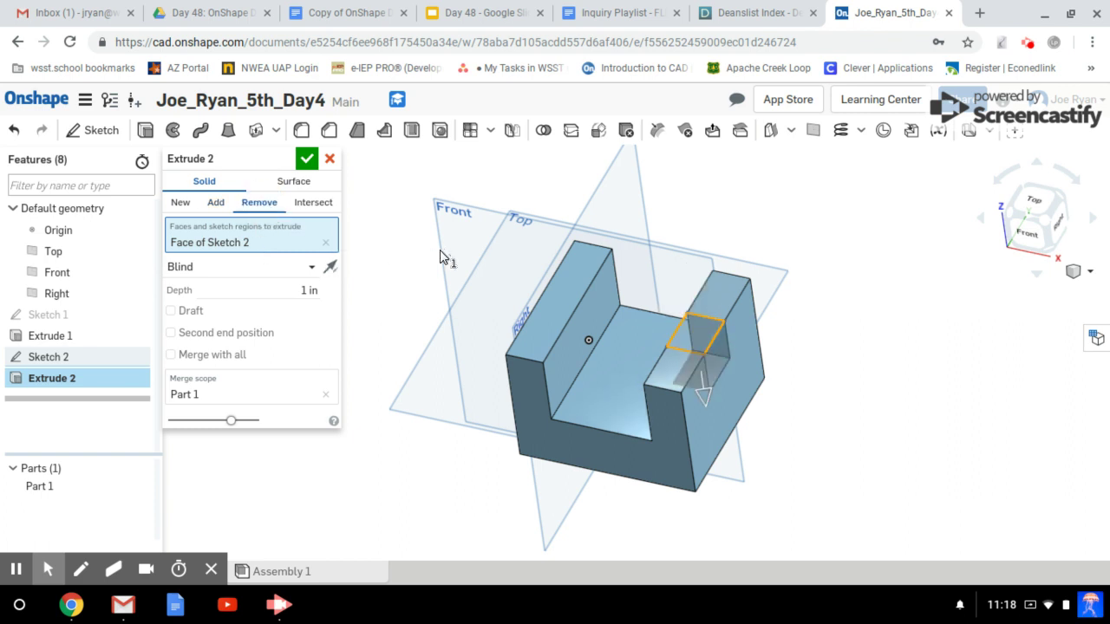
left_click(224, 205)
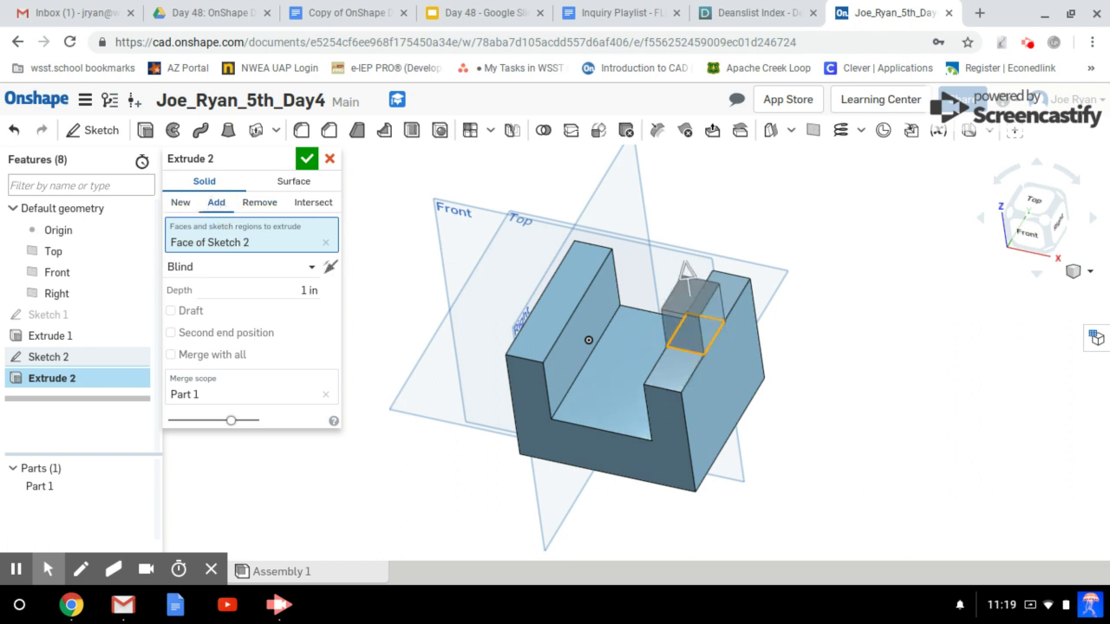
left_click(247, 207)
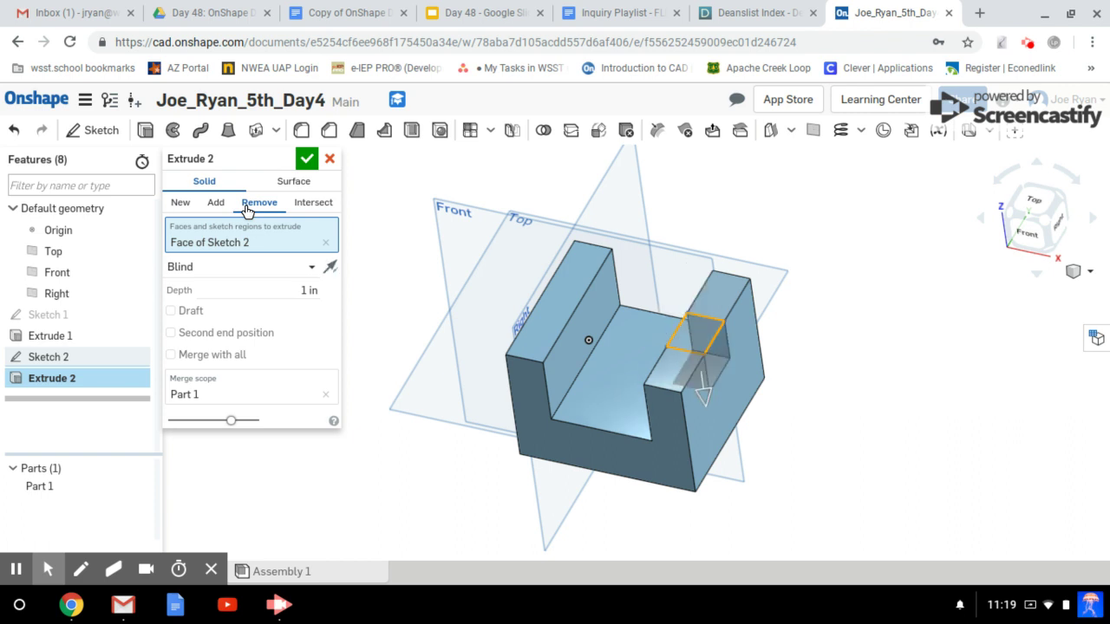
right_click_drag(780, 345, 833, 386)
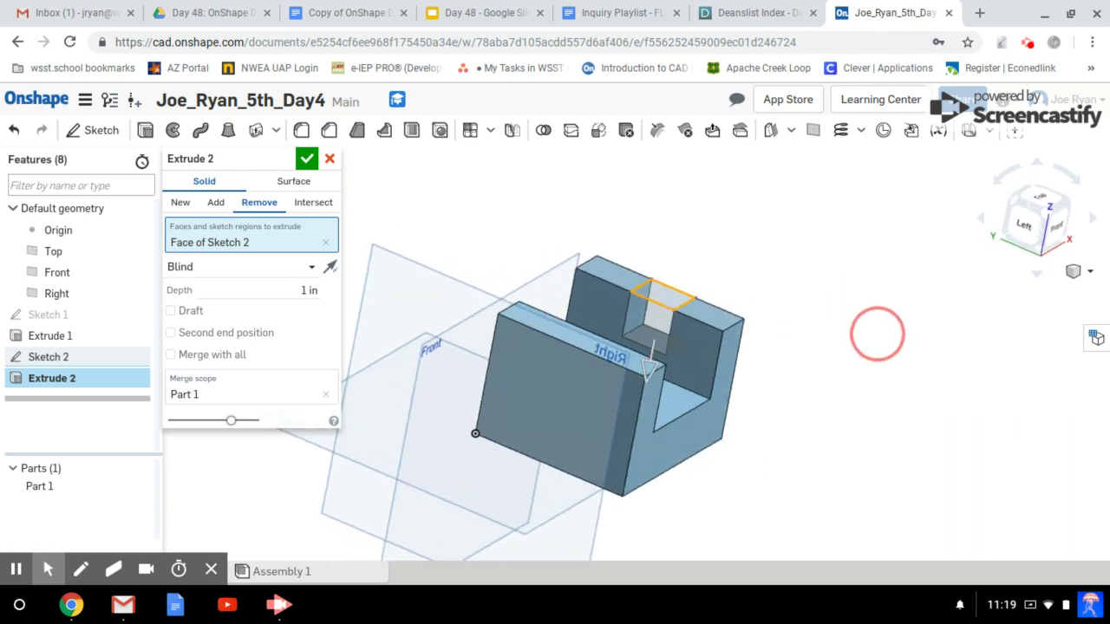
right_click_drag(878, 334, 819, 351)
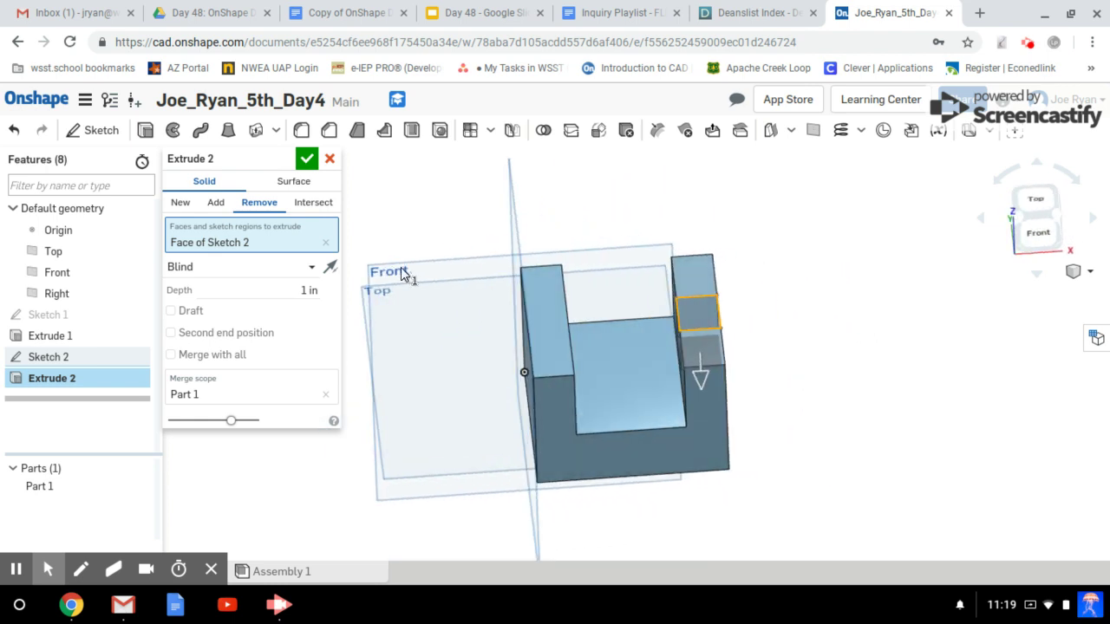
left_click(306, 158)
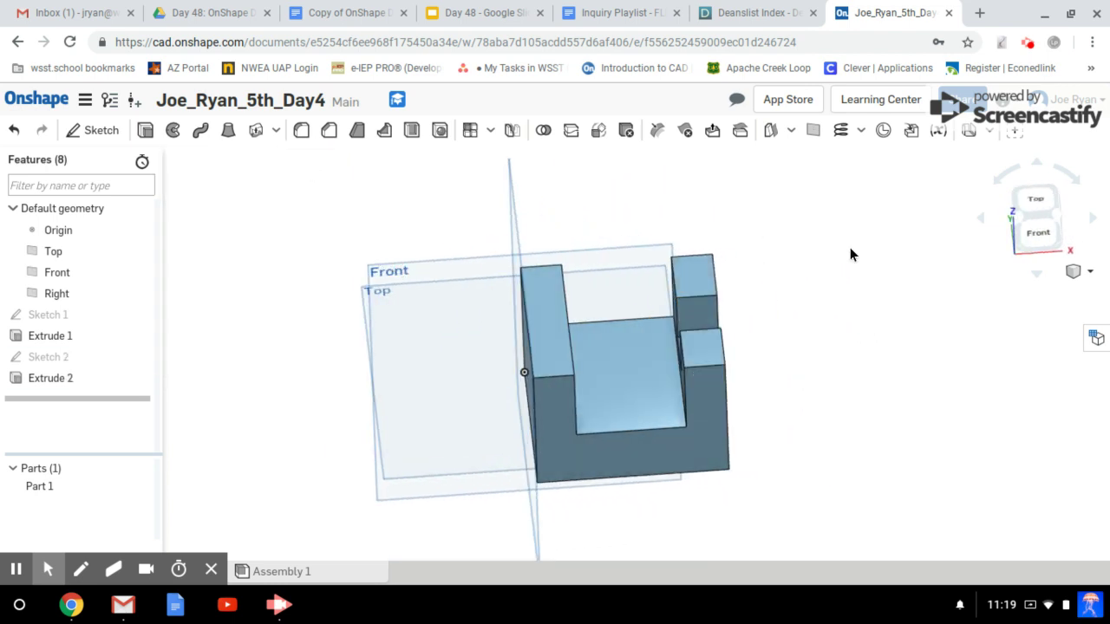
Snap the view back to isometric to show the 1 in notch in the right upright.
left_click(1057, 221)
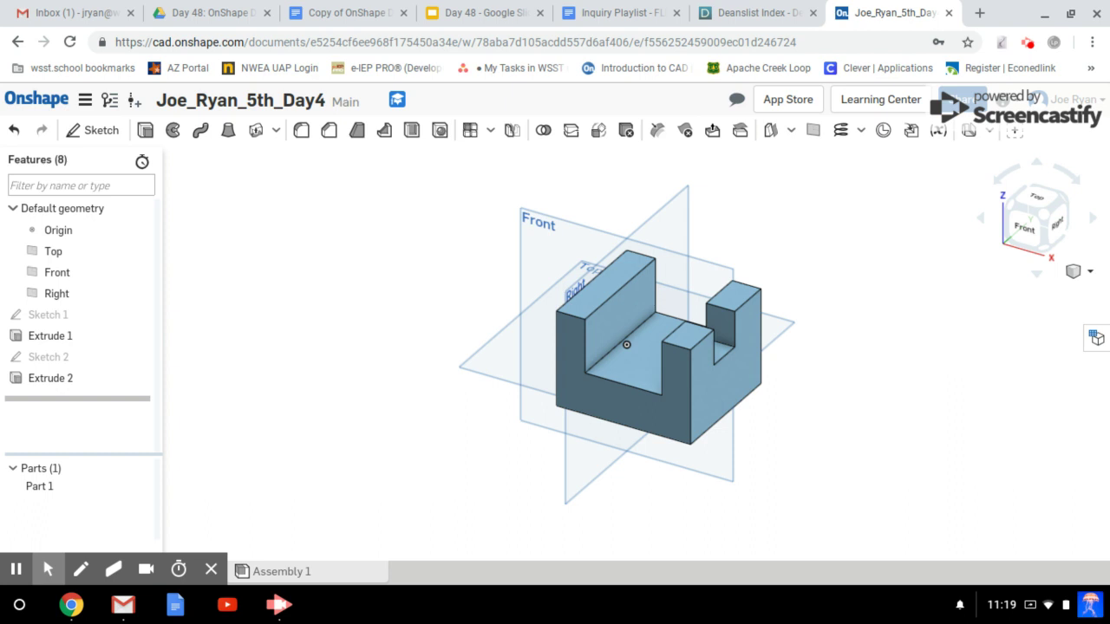
left_click(191, 521)
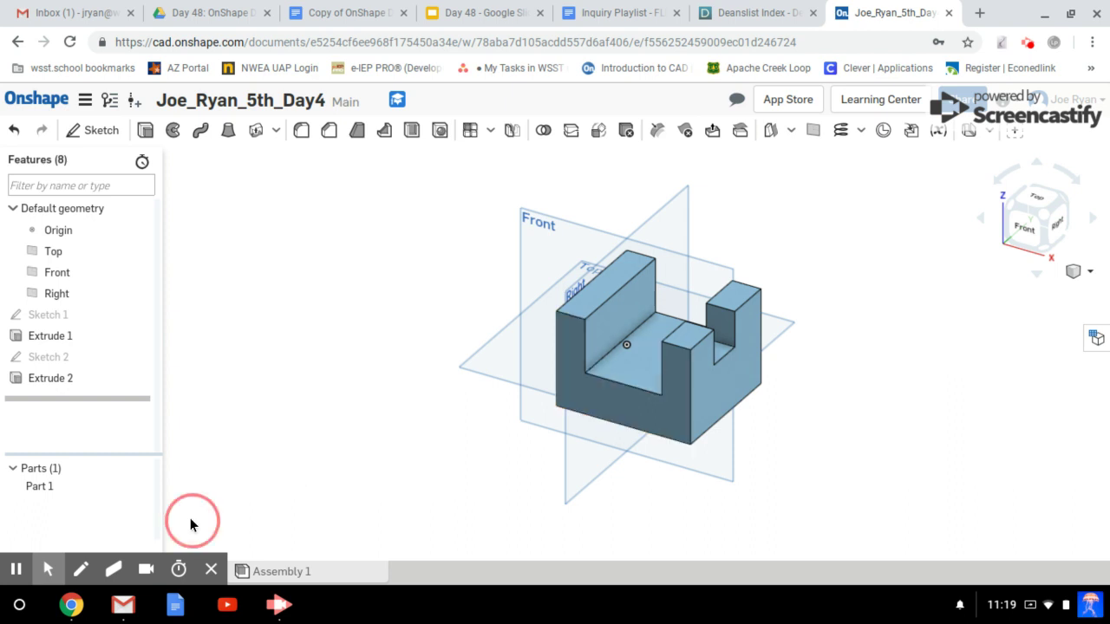
left_click(210, 567)
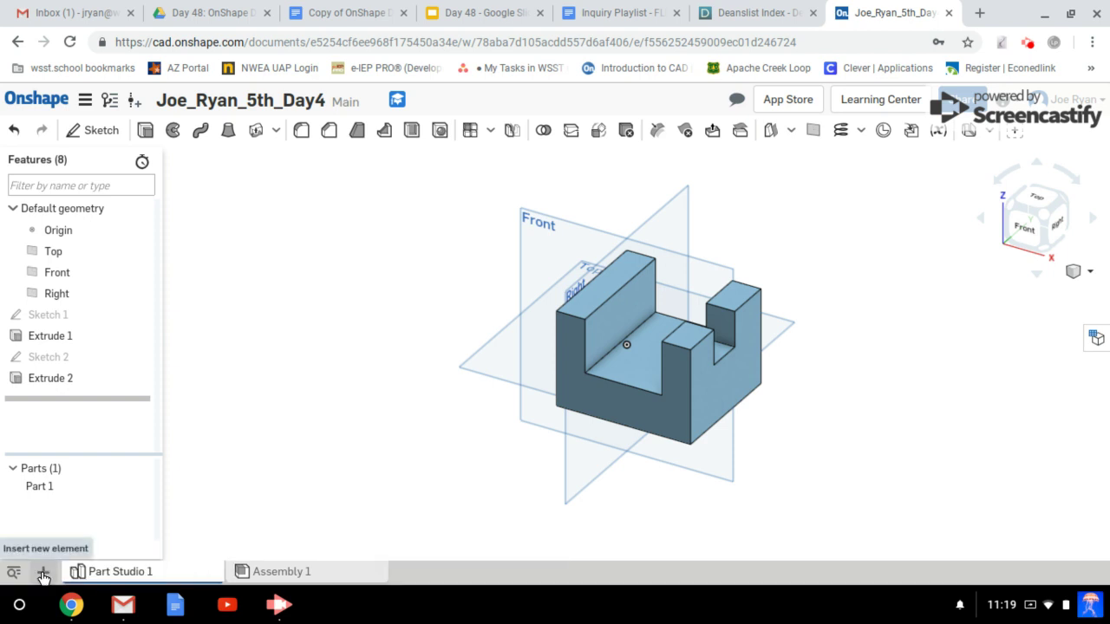
left_click(43, 572)
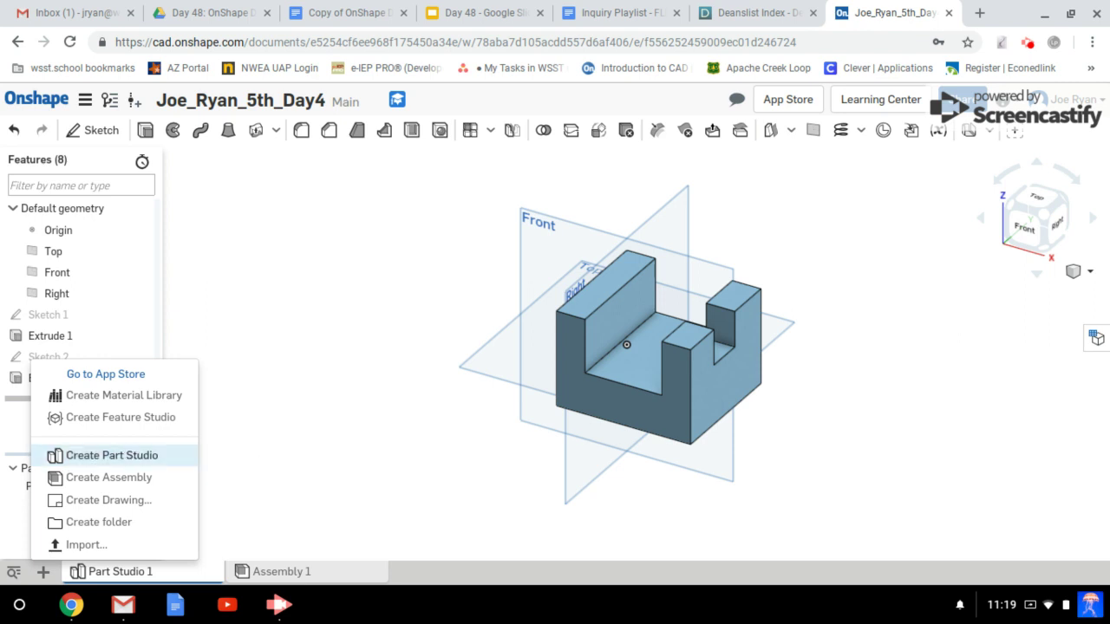
left_click(272, 421)
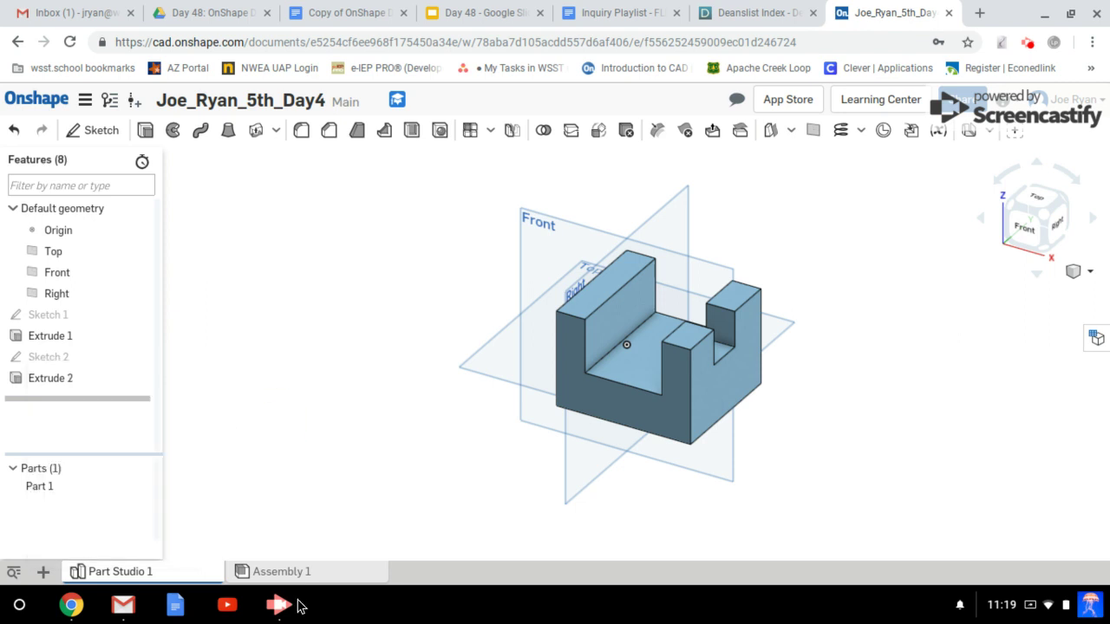
left_click(280, 606)
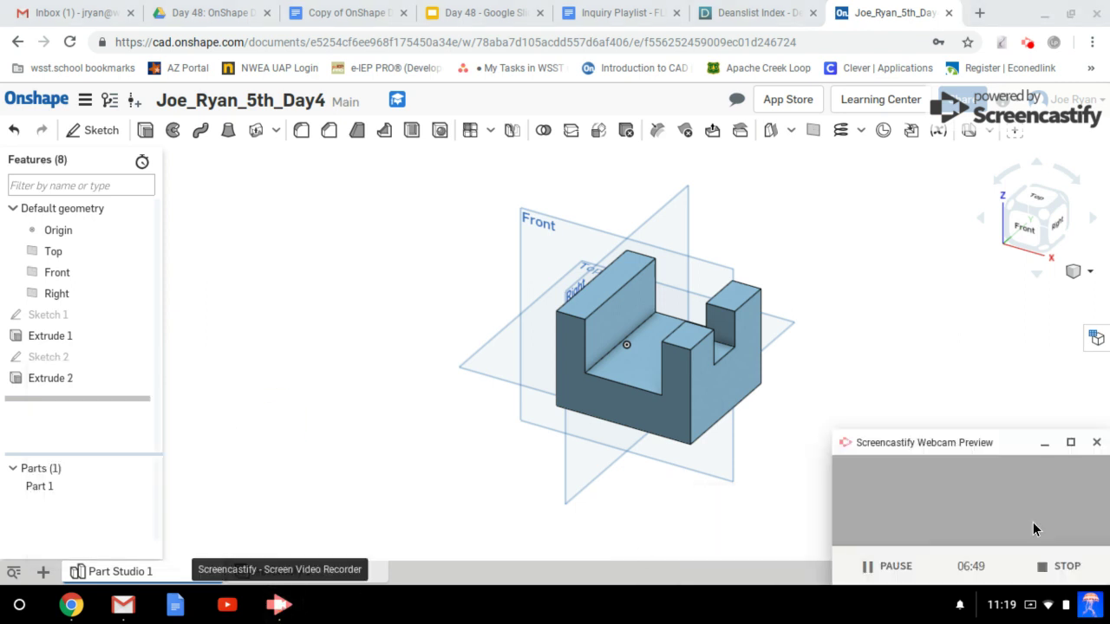